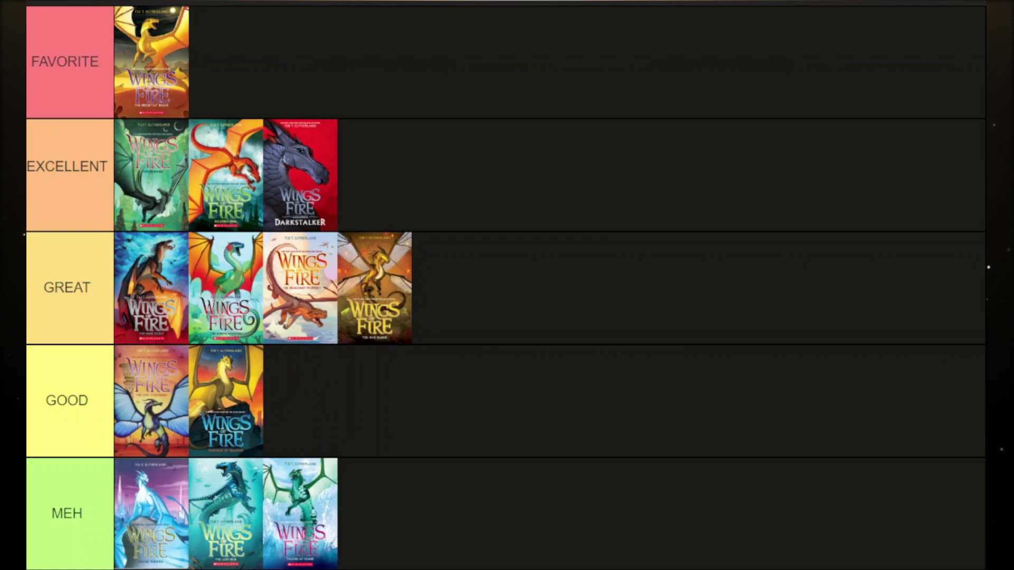
drag(629, 569, 707, 523)
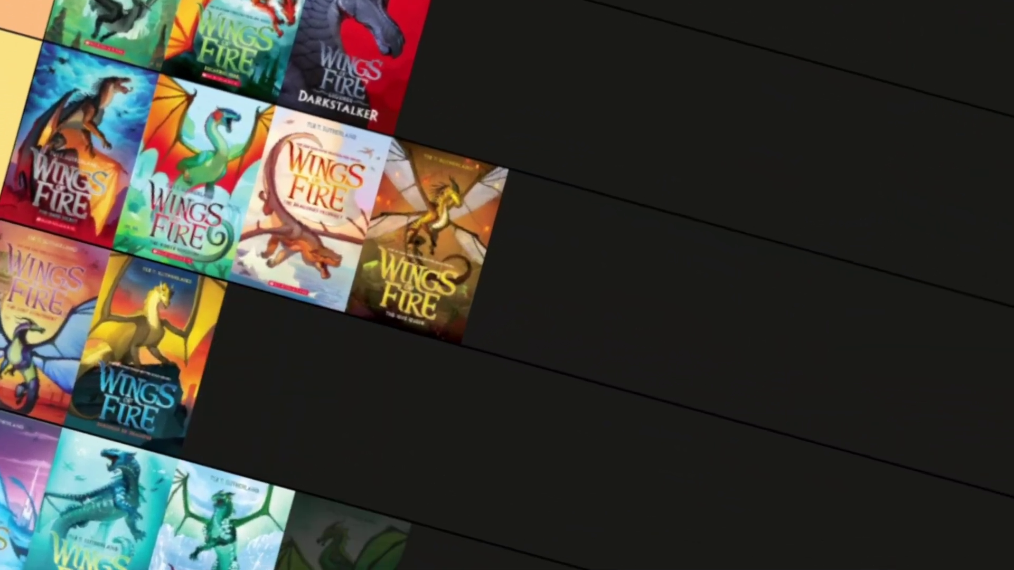
drag(850, 568, 818, 432)
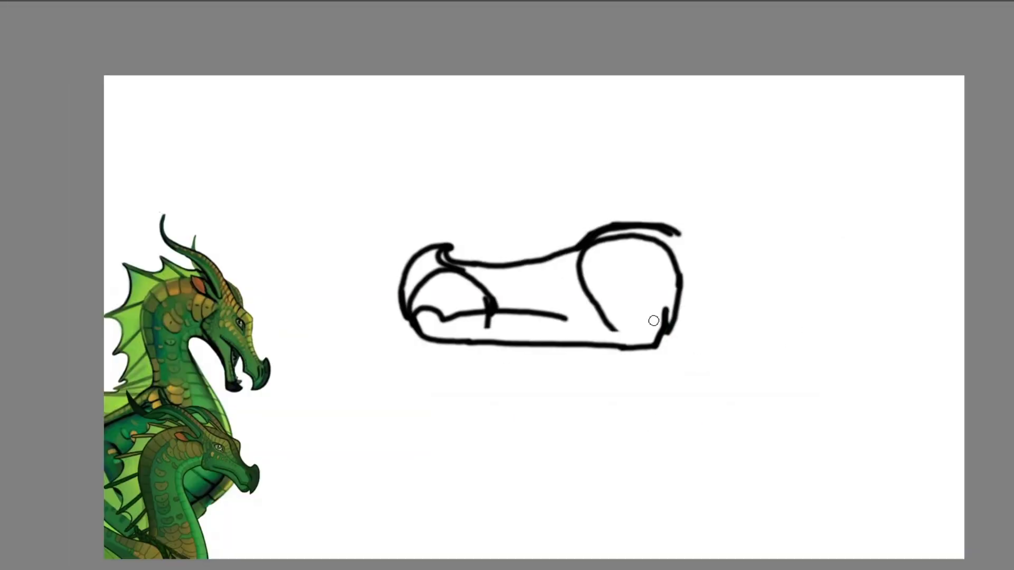
Sketch a curved, pointed horn extending backward from the dragon's brow
scroll(708, 213, up, 2)
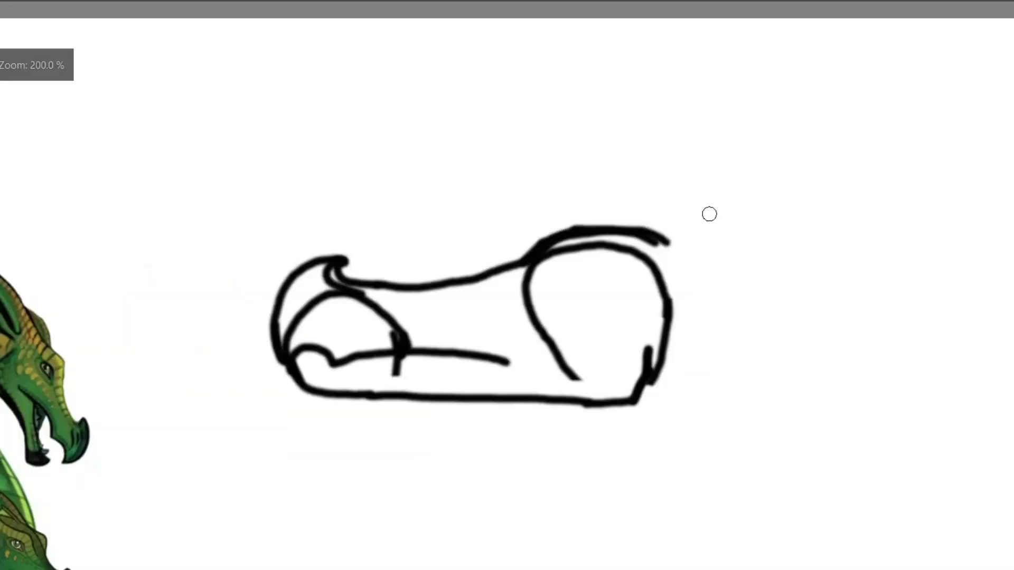
scroll(324, 326, up, 3)
mouse_move(324, 325)
mouse_down()
mouse_move(545, 217)
mouse_move(884, 190)
mouse_up()
scroll(774, 280, down, 5)
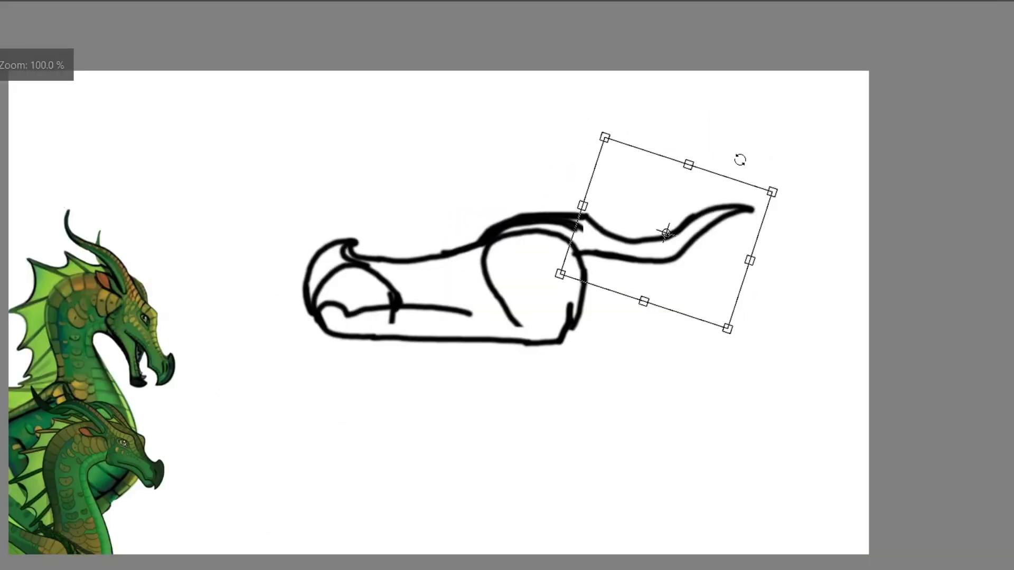
Rotate and move the horn so its base lines up with the brow, and apply the transform
scroll(739, 196, up, 2)
drag(637, 129, 642, 110)
drag(699, 222, 699, 230)
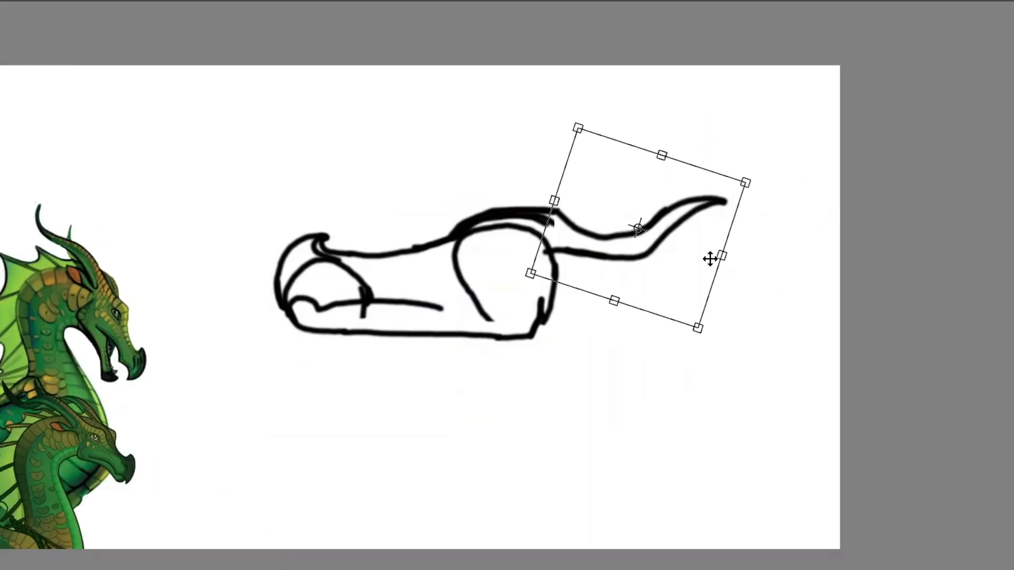
key(Return)
Undo the horn's transform and its strokes
key(ctrl+z)
key(ctrl+z)
key(ctrl+z)
key(ctrl+z)
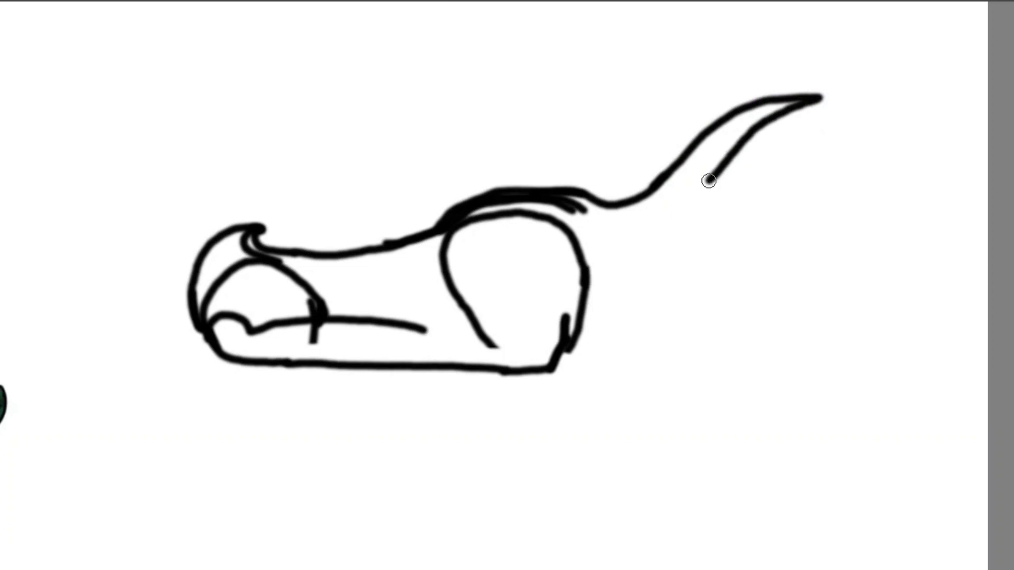
Draw the horn's underside back to the head and rotate the horn to lie flatter behind the brow
drag(708, 180, 586, 245)
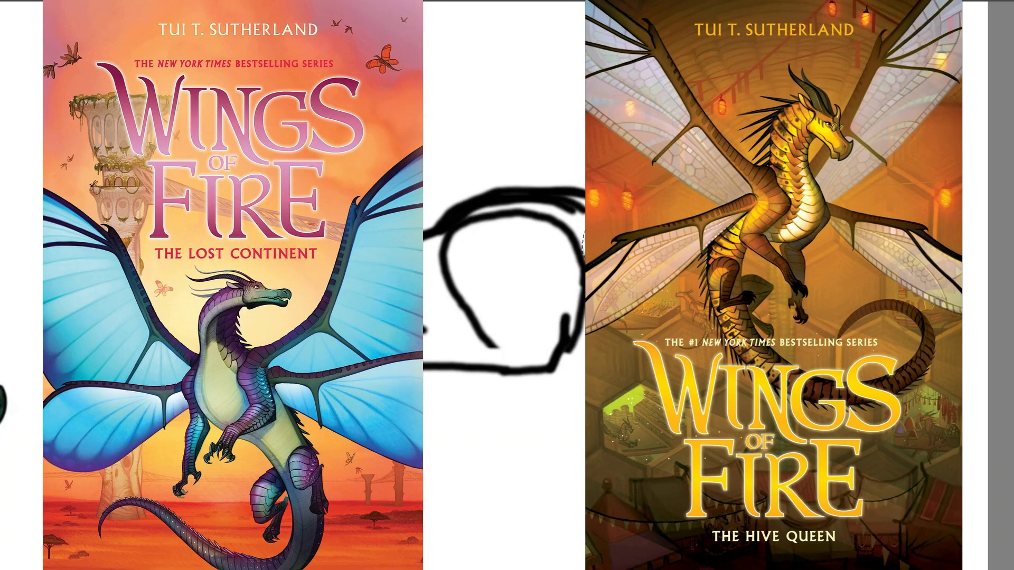
drag(897, 37, 931, 126)
drag(801, 209, 778, 264)
scroll(675, 350, down, 1)
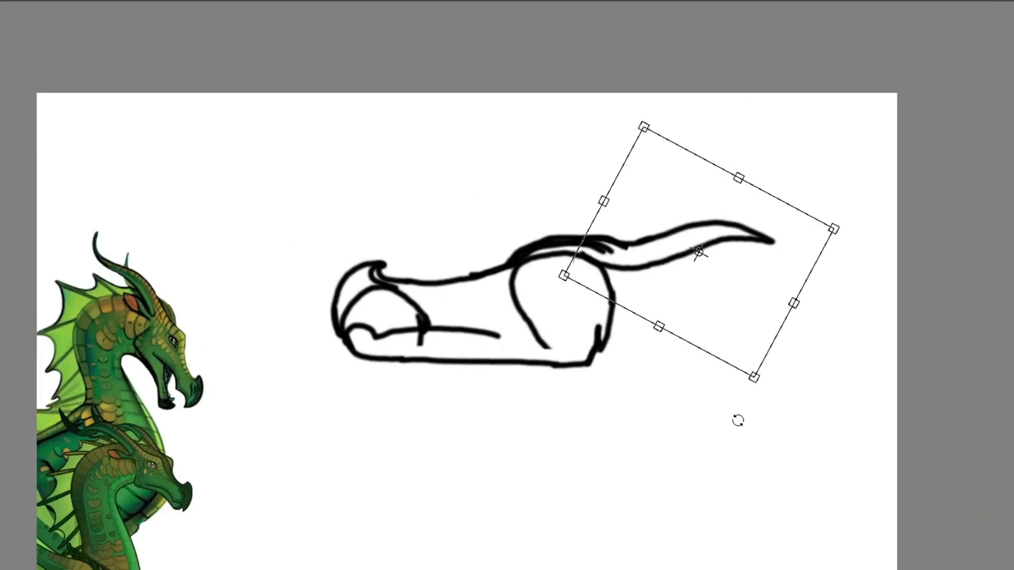
Fine-tune the rotated horn's position against the back of the brow and apply the transform
scroll(737, 419, up, 1)
drag(761, 362, 752, 345)
drag(625, 280, 642, 260)
key(ctrl+z)
key(ctrl+z)
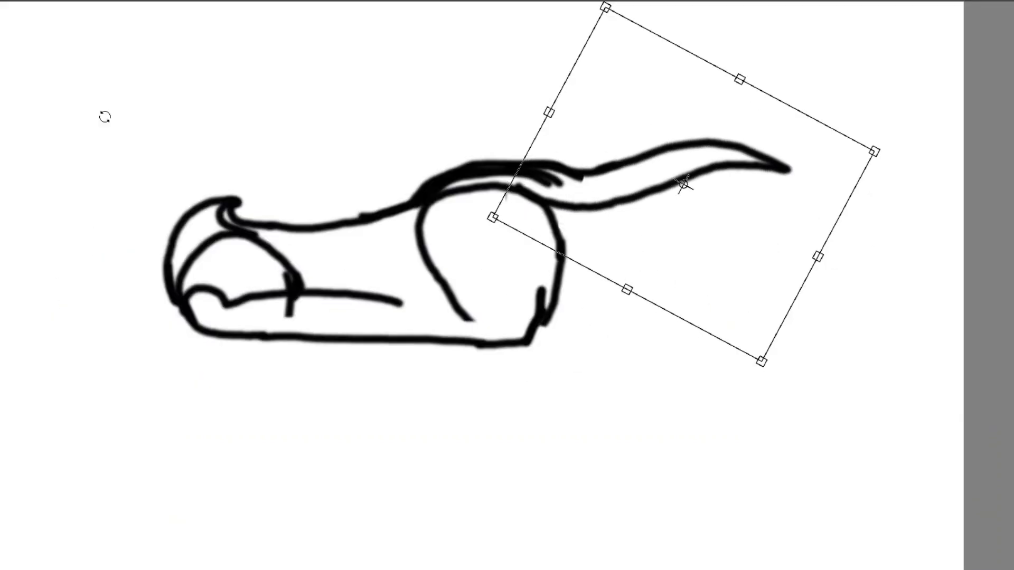
mouse_move(588, 223)
mouse_down()
mouse_move(576, 219)
mouse_move(588, 222)
mouse_up()
key(Return)
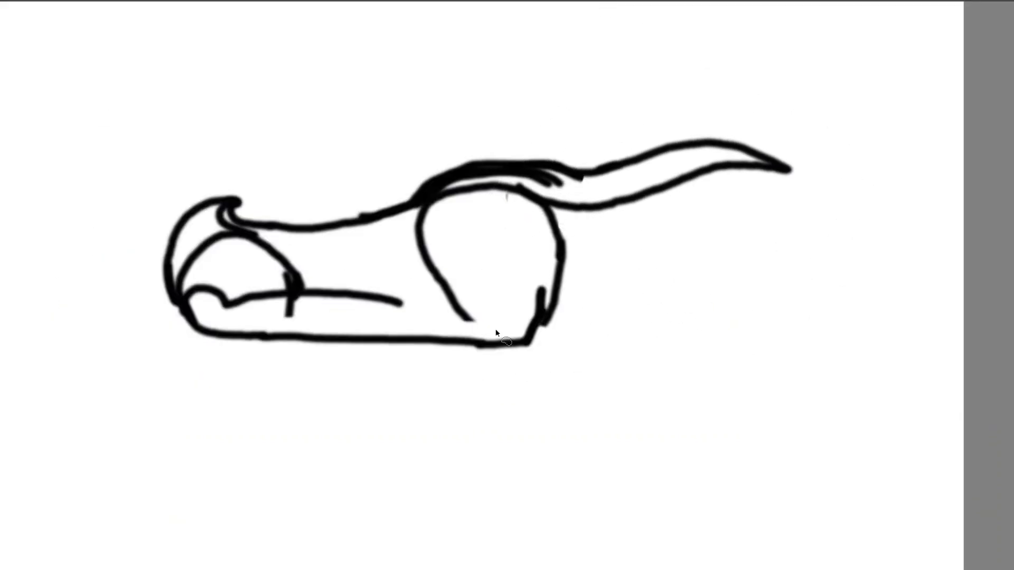
Transform the whole head sketch, moving it closer to the reference dragons and tilting it so the snout points slightly upward
scroll(495, 332, down, 1)
mouse_move(364, 214)
mouse_down()
mouse_move(429, 389)
mouse_move(453, 219)
mouse_up()
key(ctrl+t)
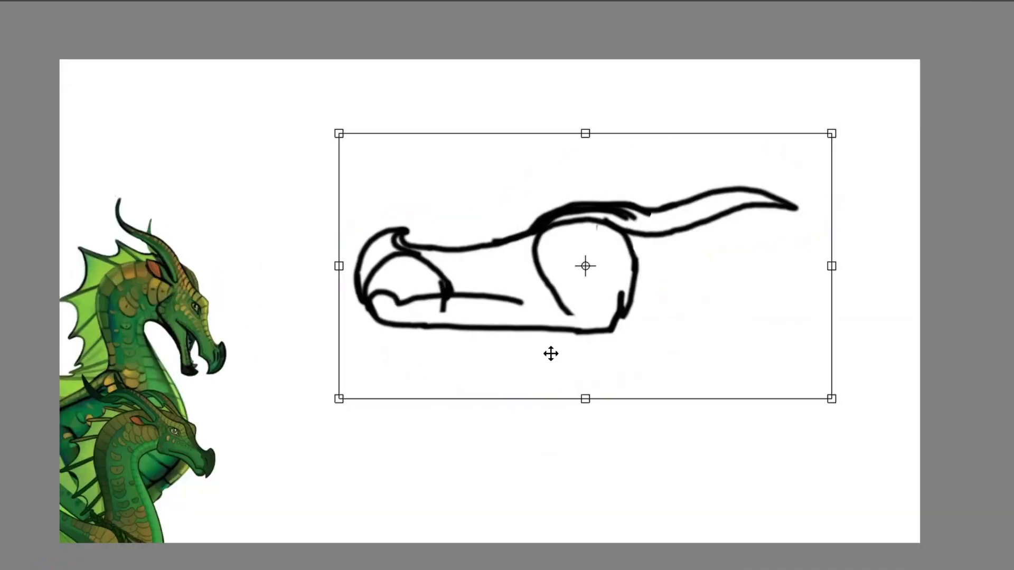
mouse_move(549, 354)
mouse_down()
mouse_move(494, 344)
mouse_move(500, 350)
mouse_up()
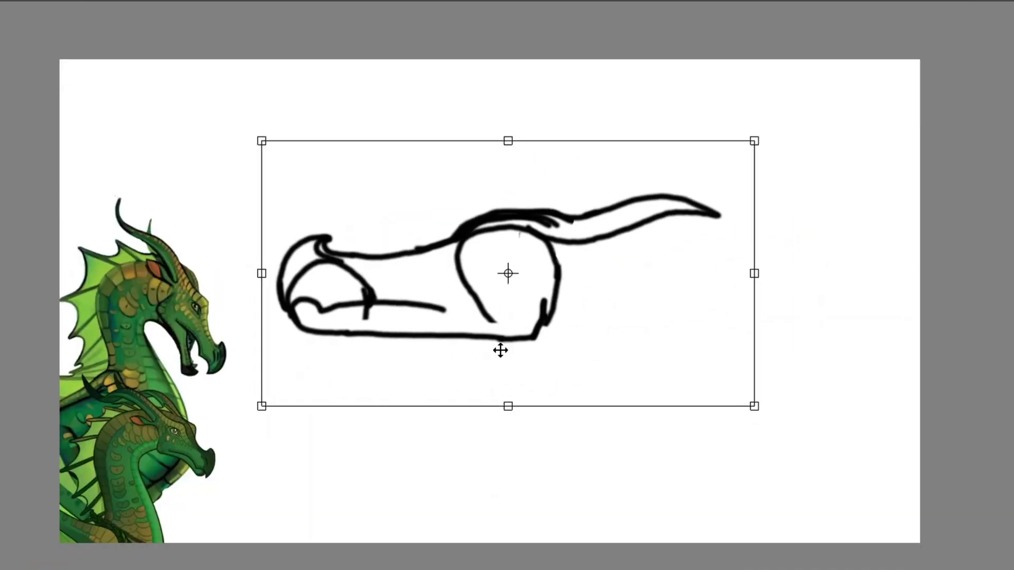
drag(806, 287, 803, 353)
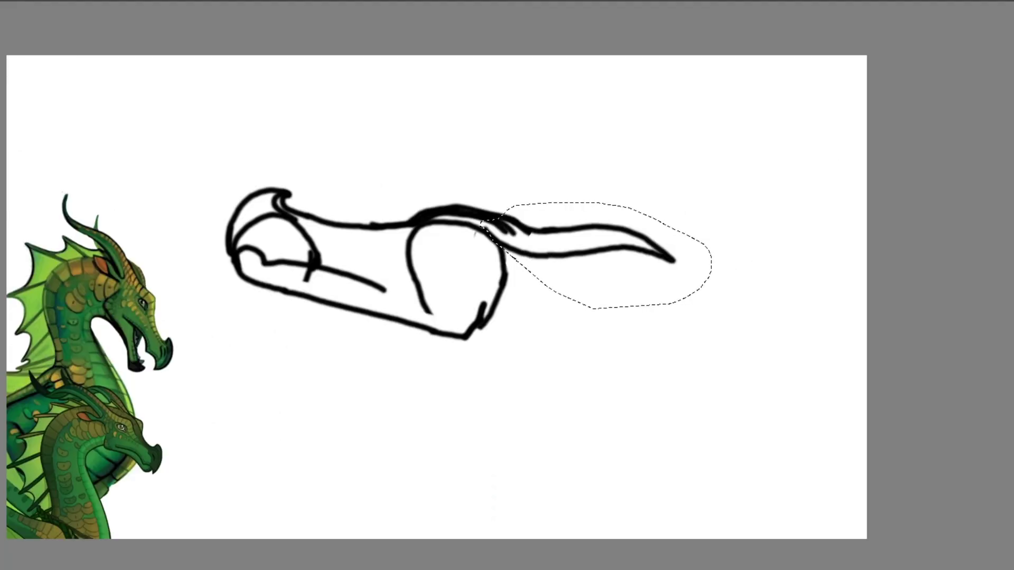
Delete the lasso-selected horn from the head sketch and clear the selection
scroll(598, 240, up, 2)
mouse_move(536, 188)
mouse_down()
mouse_move(471, 277)
mouse_move(544, 186)
mouse_up()
key(Delete)
scroll(545, 185, down, 2)
key(ctrl+d)
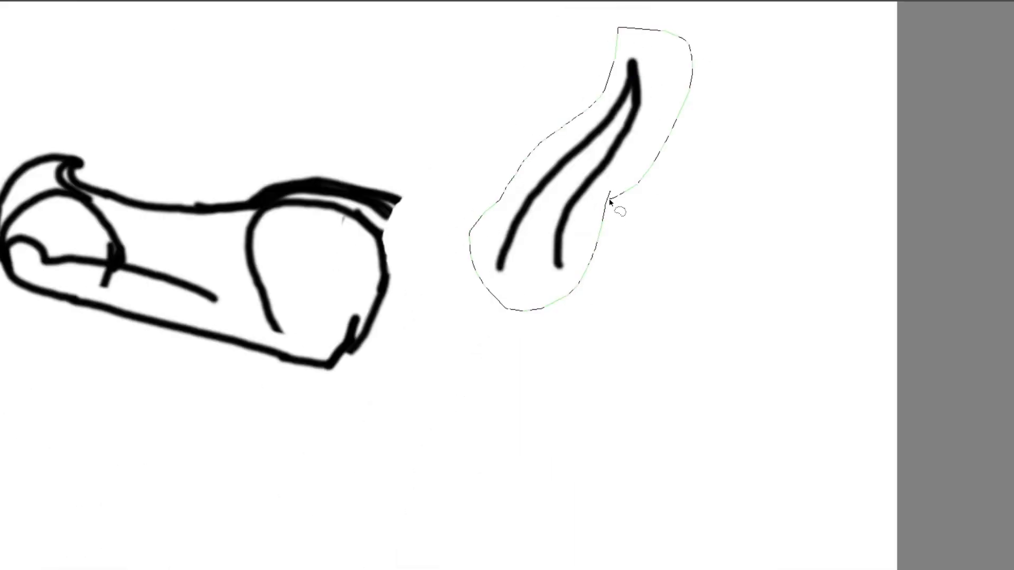
Transform the separately drawn new horn, mirroring and rotating it to point backward from the head
key(ctrl+t)
mouse_move(698, 199)
mouse_down()
mouse_move(484, 364)
mouse_move(475, 360)
mouse_up()
right_click(602, 195)
click(681, 332)
mouse_move(610, 230)
mouse_down()
mouse_move(615, 278)
mouse_move(544, 218)
mouse_move(547, 226)
mouse_up()
drag(744, 234, 733, 304)
drag(598, 204, 617, 242)
Adjust the new horn's angle and position until its base joins the back of the brow
scroll(625, 240, down, 1)
scroll(423, 188, up, 1)
drag(753, 222, 808, 219)
drag(542, 356, 550, 340)
drag(659, 263, 644, 280)
drag(781, 311, 783, 306)
drag(703, 289, 704, 290)
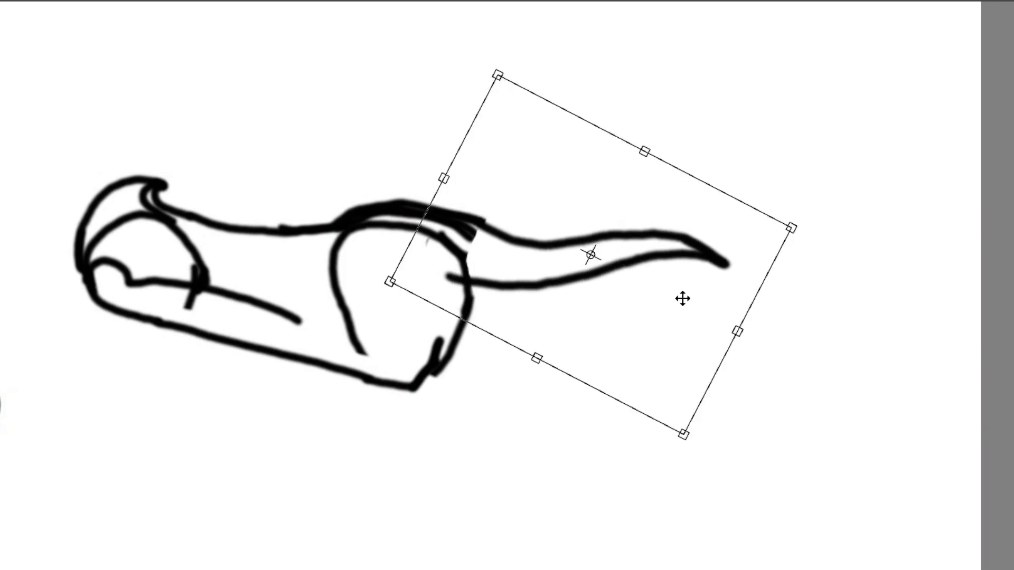
scroll(521, 240, up, 3)
drag(487, 226, 494, 216)
scroll(493, 216, down, 3)
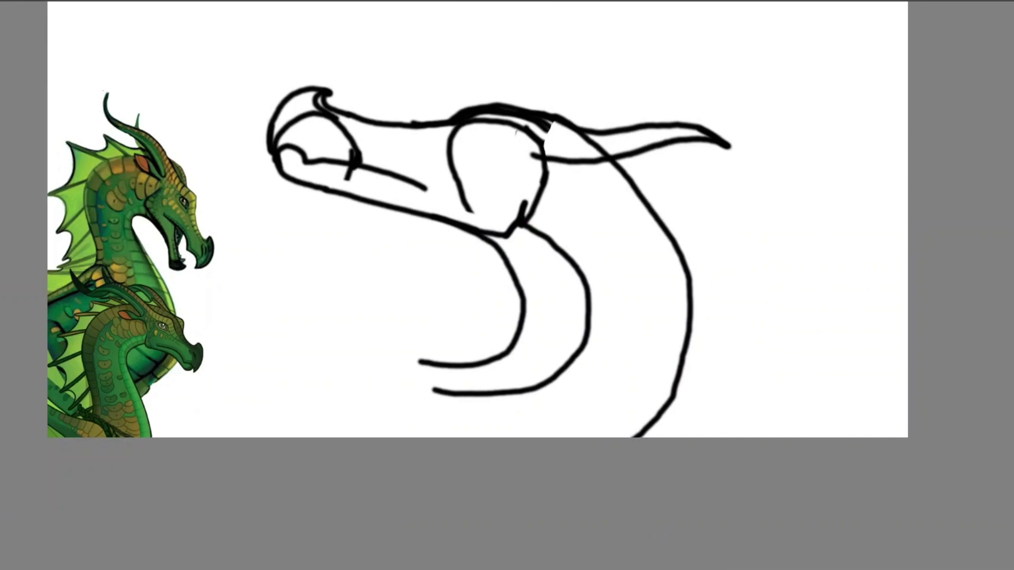
Undo the neck and throat curves drawn below the head
key(ctrl+z)
key(ctrl+z)
key(ctrl+z)
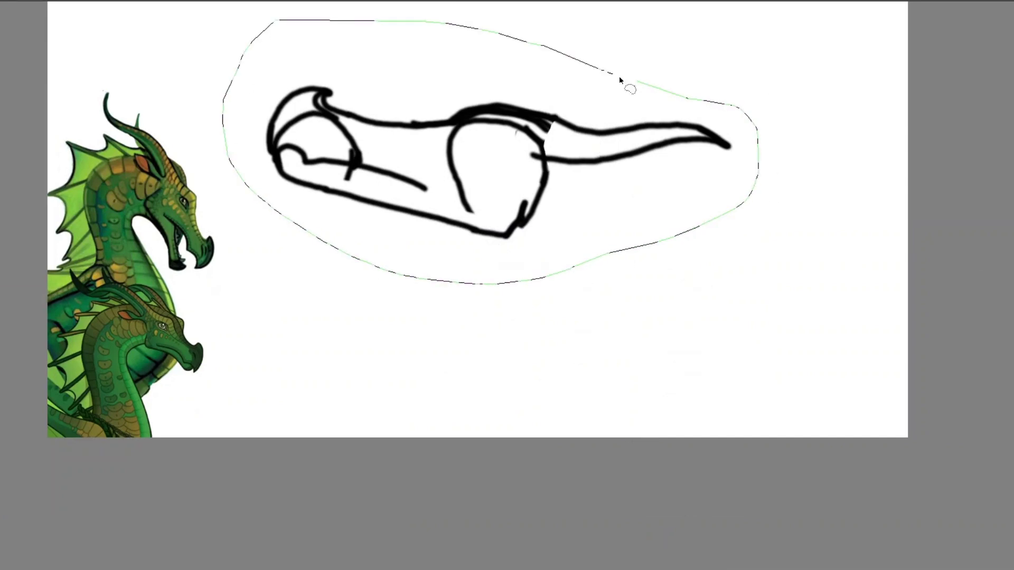
Lasso the head with its horn, rotate it counterclockwise so the snout points downward, and deselect it
mouse_move(619, 76)
mouse_down()
mouse_move(639, 82)
mouse_move(663, 135)
mouse_up()
key(ctrl+t)
drag(792, 130, 637, 13)
drag(643, 164, 594, 173)
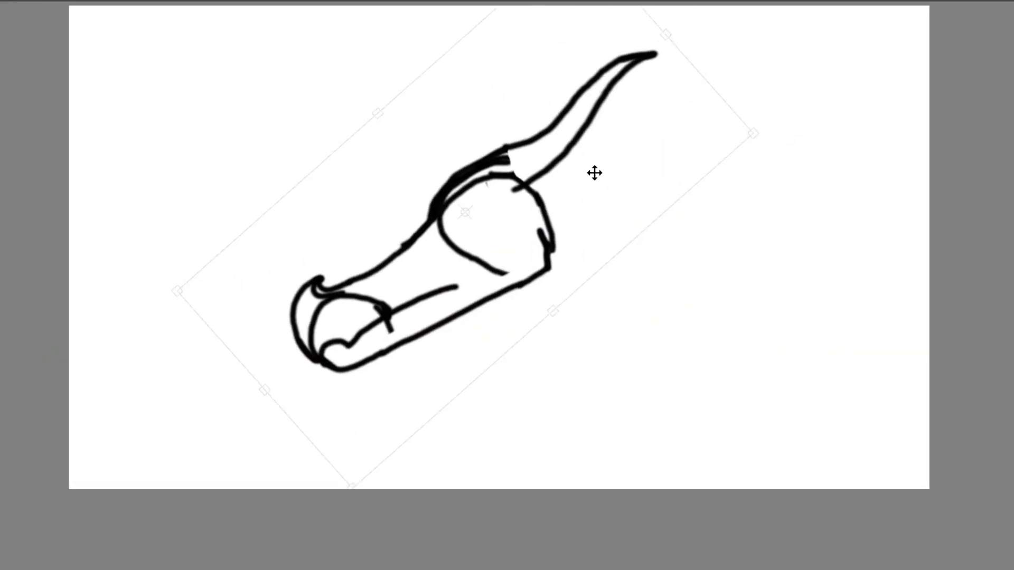
key(b)
key(ctrl+shift+a)
Draw a short curved throat line descending from the underside of the jaw
drag(263, 131, 240, 155)
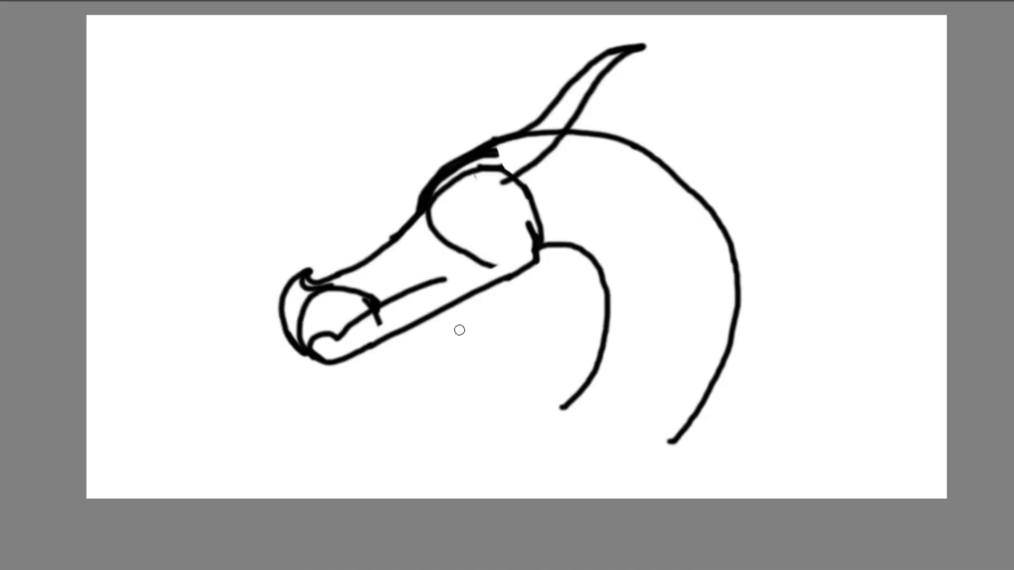
scroll(459, 330, up, 2)
mouse_move(492, 285)
mouse_down()
mouse_move(517, 356)
mouse_move(504, 383)
mouse_up()
scroll(509, 345, down, 2)
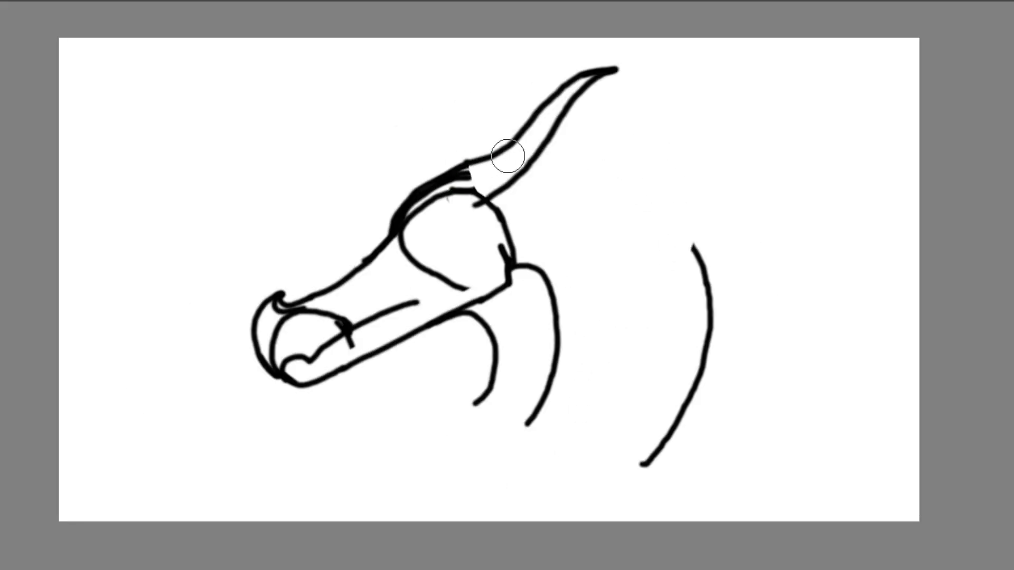
Redraw the upper neck curve from the brow to the remaining back-of-neck line
scroll(446, 170, up, 2)
mouse_move(449, 161)
mouse_down()
mouse_move(491, 148)
mouse_move(742, 247)
mouse_up()
key(ctrl+z)
scroll(742, 248, down, 3)
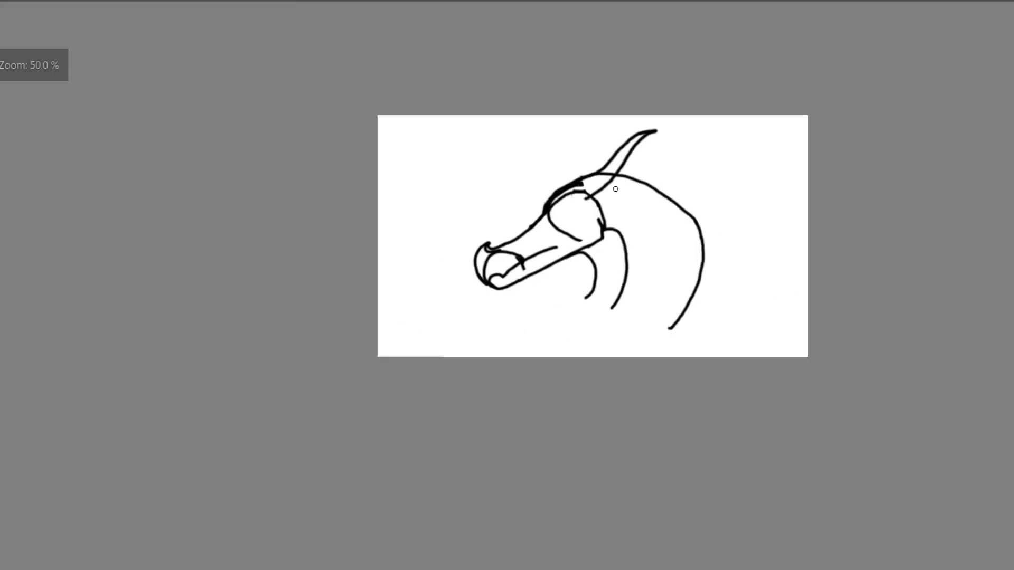
Try erasing the neck line where it crosses the horn, and undo the last edit
scroll(685, 204, up, 3)
drag(649, 194, 425, 196)
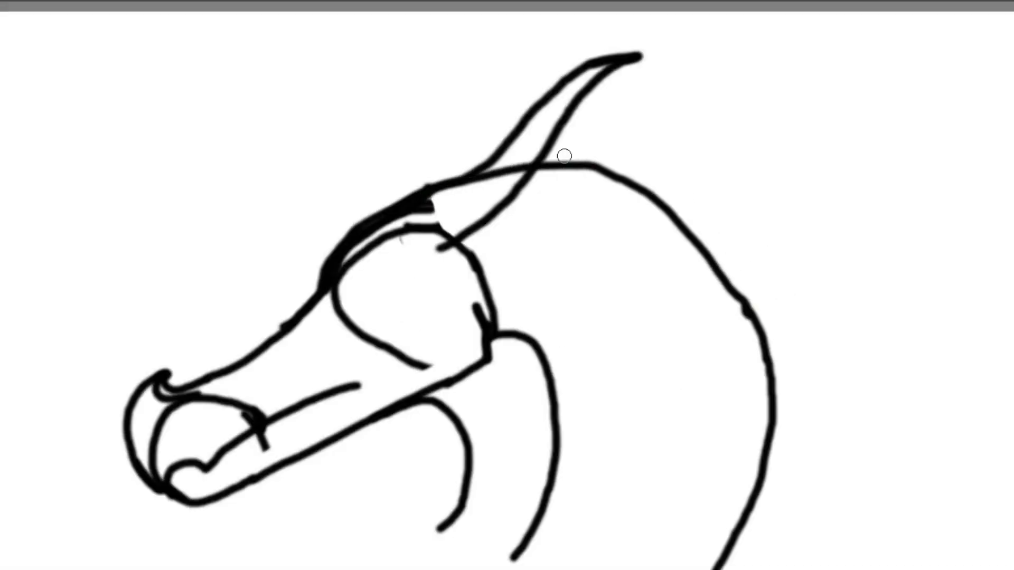
scroll(595, 189, down, 2)
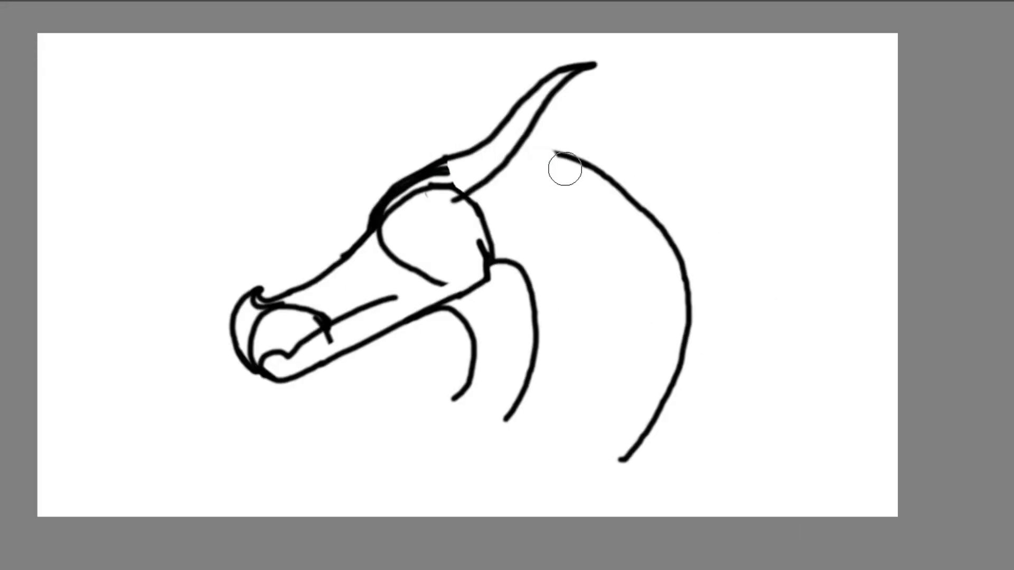
key(ctrl+z)
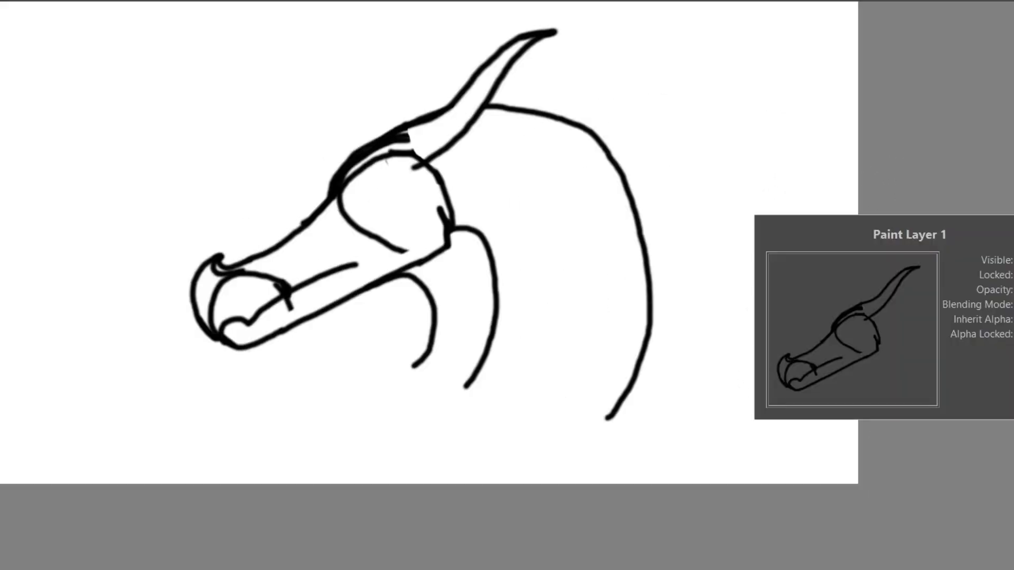
Redraw the outer throat curve from the back corner of the jaw and undo the short back-of-neck stroke
drag(457, 230, 453, 402)
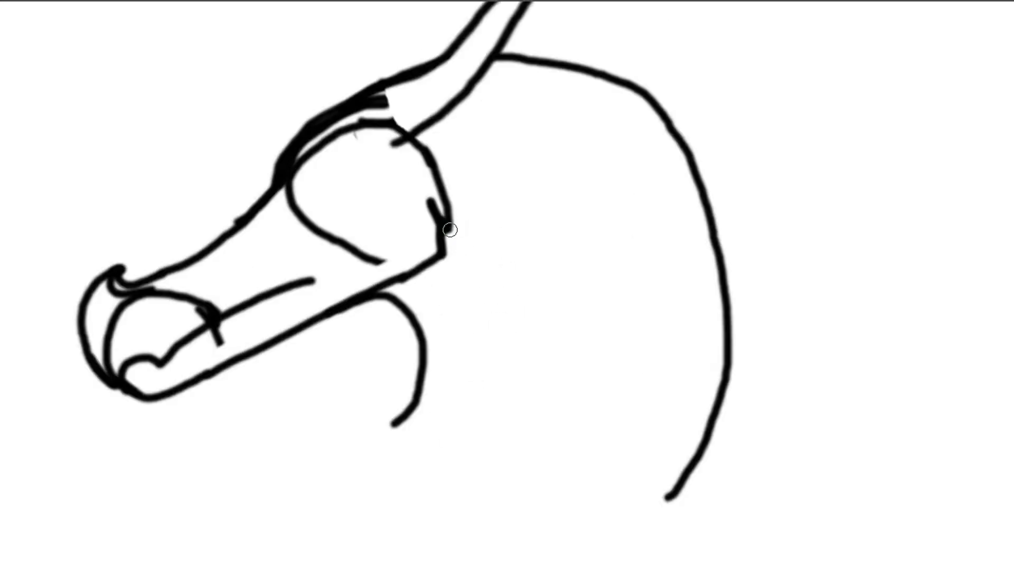
drag(452, 230, 458, 390)
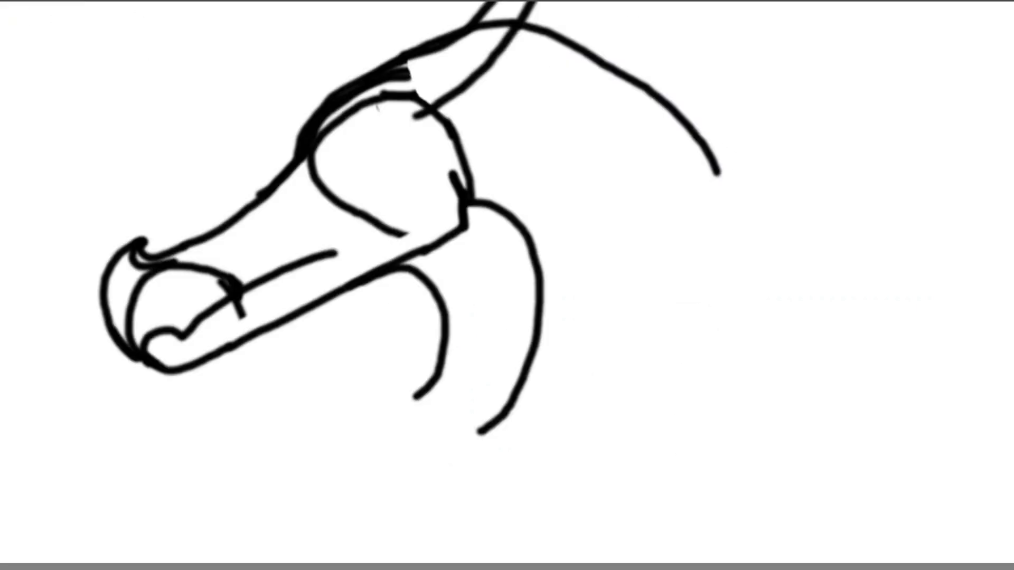
key(ctrl+z)
scroll(607, 199, down, 2)
Draw two trial neck arcs in the blank area behind the head
scroll(607, 199, up, 1)
drag(590, 139, 784, 288)
drag(596, 190, 722, 388)
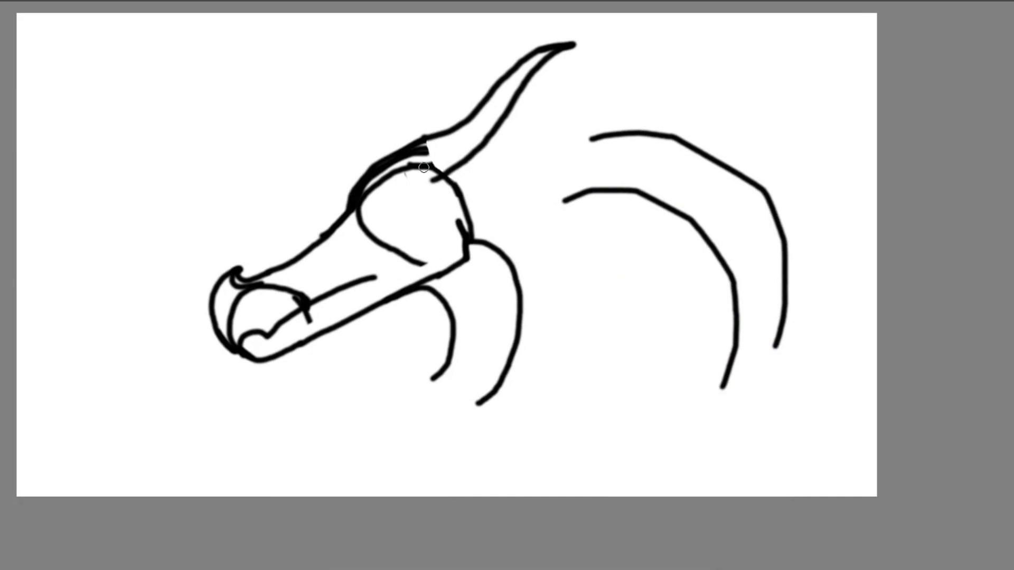
Draw another neck arc above the snout and move it behind the horn as the back-of-neck line
drag(46, 75, 237, 288)
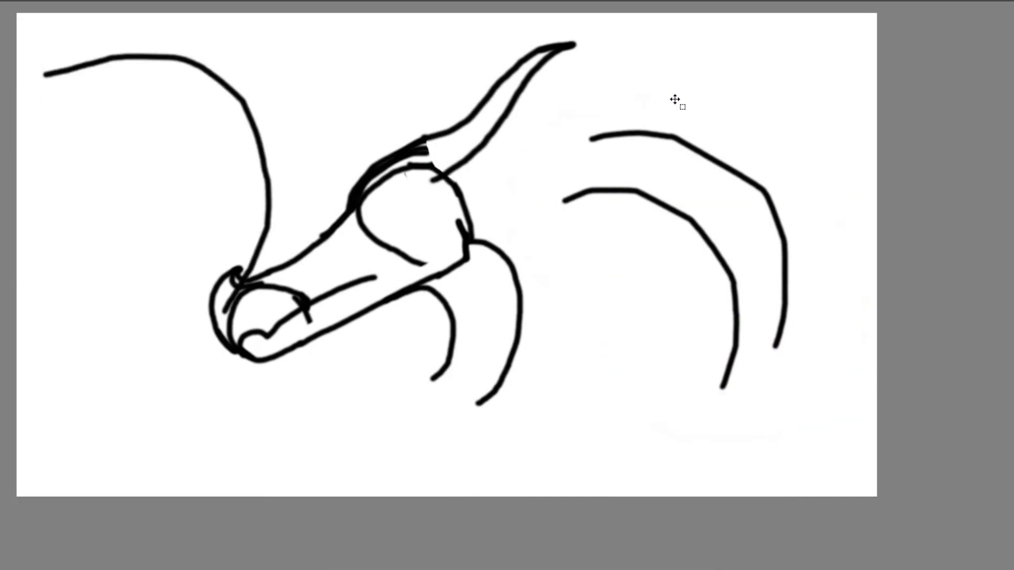
key(Delete)
key(ctrl+t)
drag(286, 239, 651, 304)
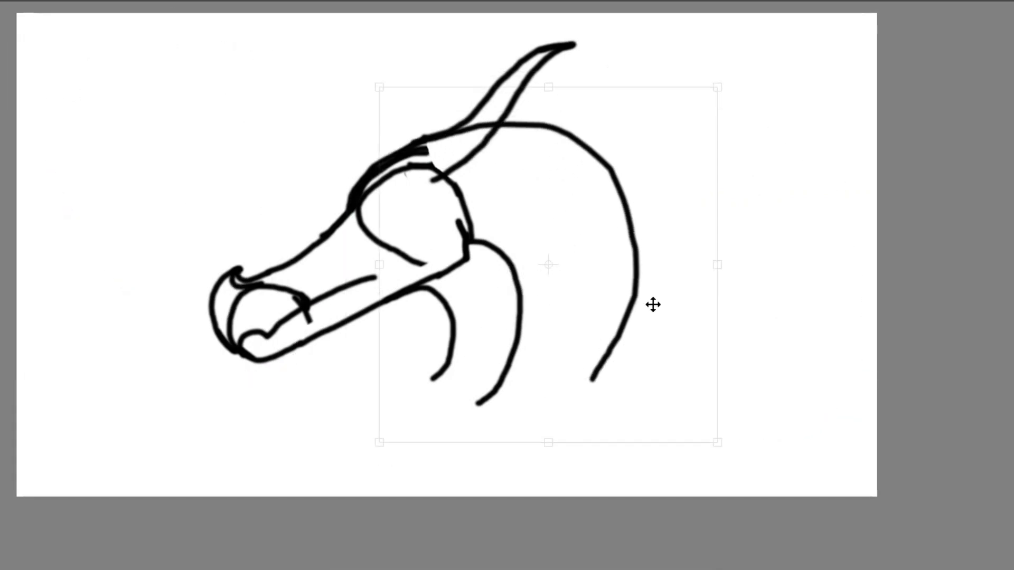
drag(734, 316, 738, 266)
mouse_move(635, 299)
mouse_down()
mouse_move(662, 268)
mouse_move(706, 432)
mouse_move(746, 118)
mouse_move(728, 227)
mouse_move(666, 240)
mouse_up()
key(Return)
Remove the repositioned neck arc and undo the trial arcs
key(Delete)
key(ctrl+z)
key(ctrl+z)
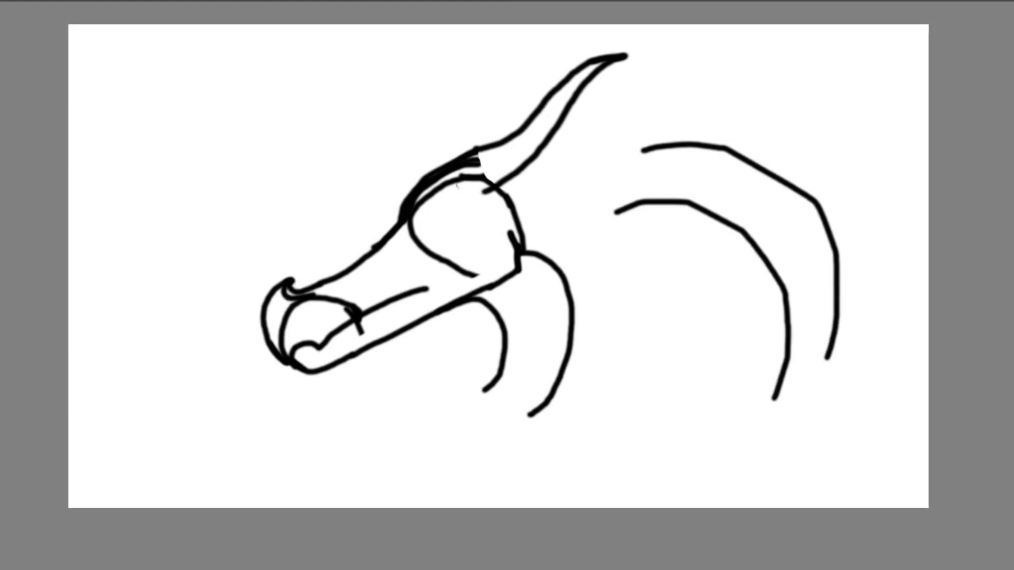
key(ctrl+z)
Draw a long back-of-neck curve from the brow and erase the part that crosses the horn
scroll(574, 201, up, 1)
scroll(574, 202, down, 1)
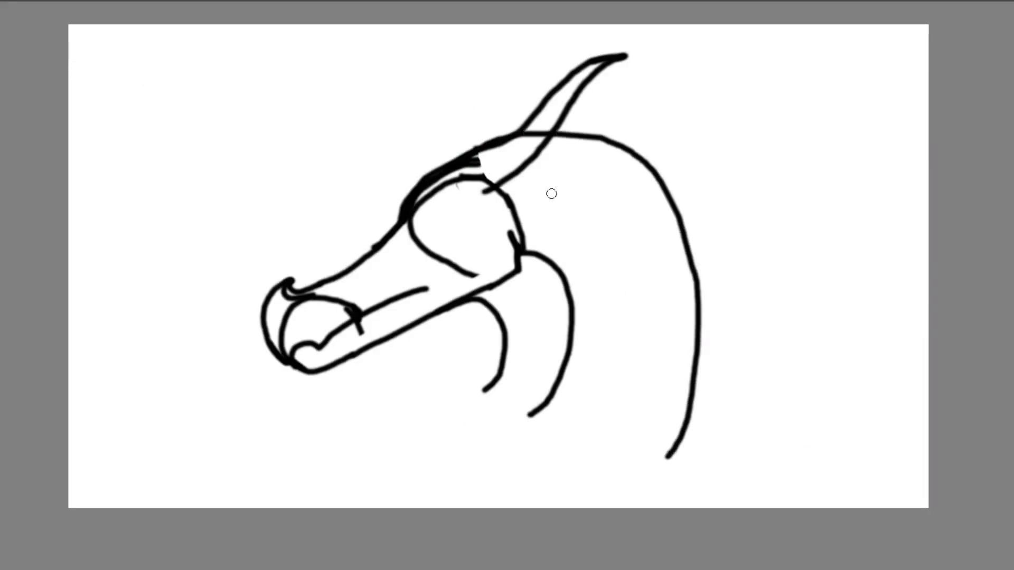
scroll(565, 193, up, 2)
scroll(572, 124, down, 2)
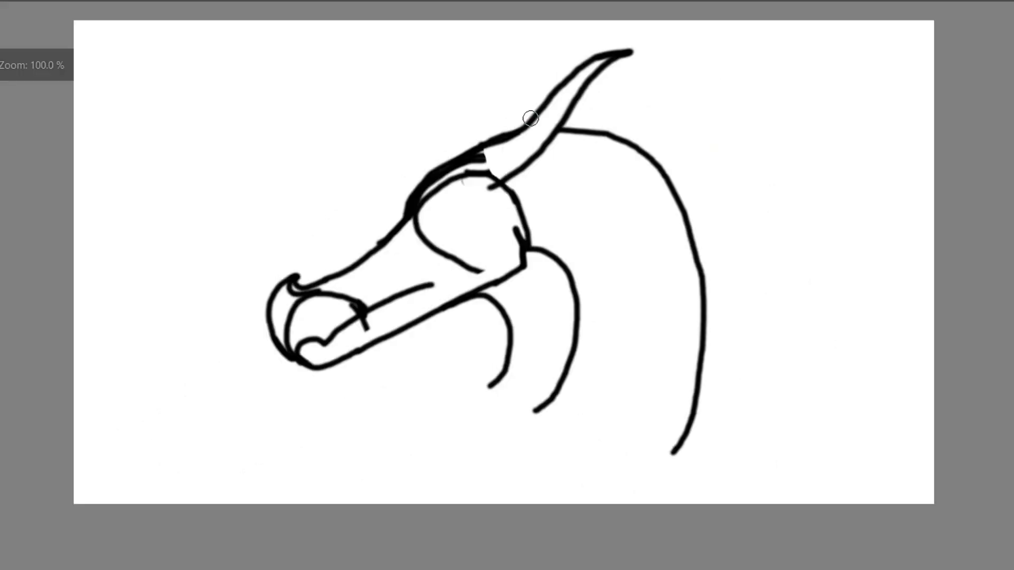
Redraw the lower half of the back-of-neck curve and transform it to meet the upper part
scroll(844, 449, up, 1)
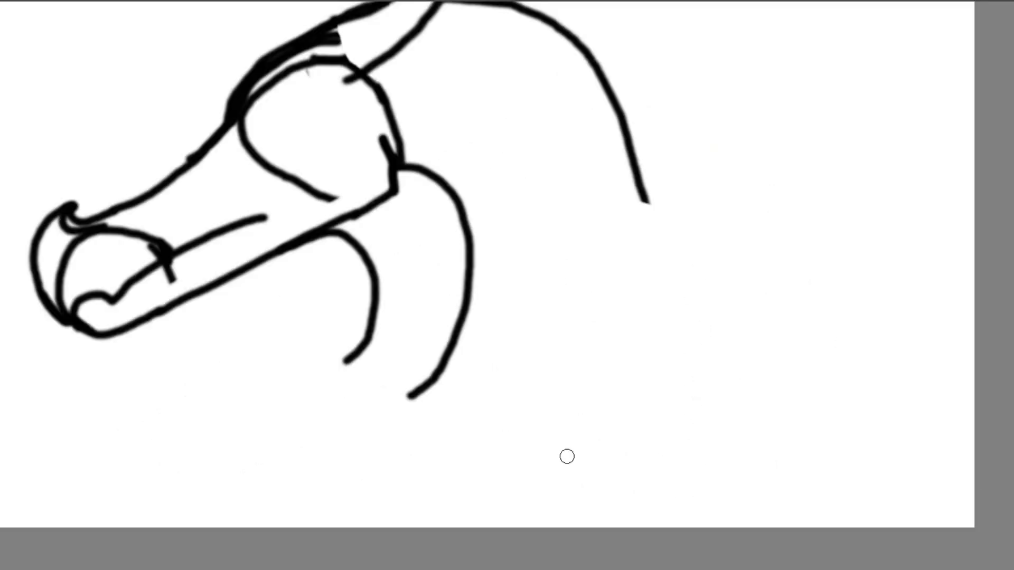
drag(821, 375, 831, 405)
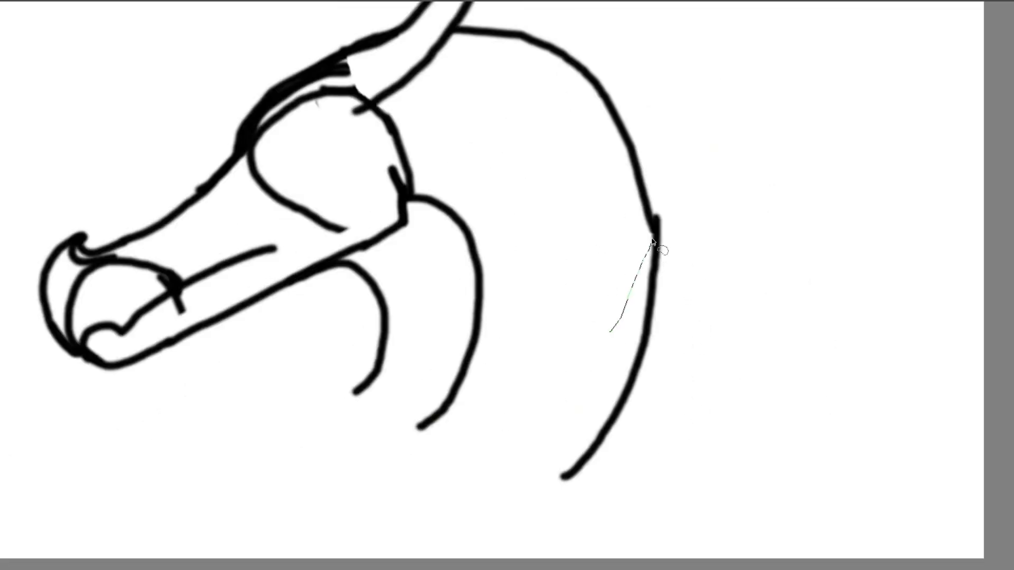
key(ctrl+t)
drag(611, 326, 644, 331)
scroll(561, 344, down, 1)
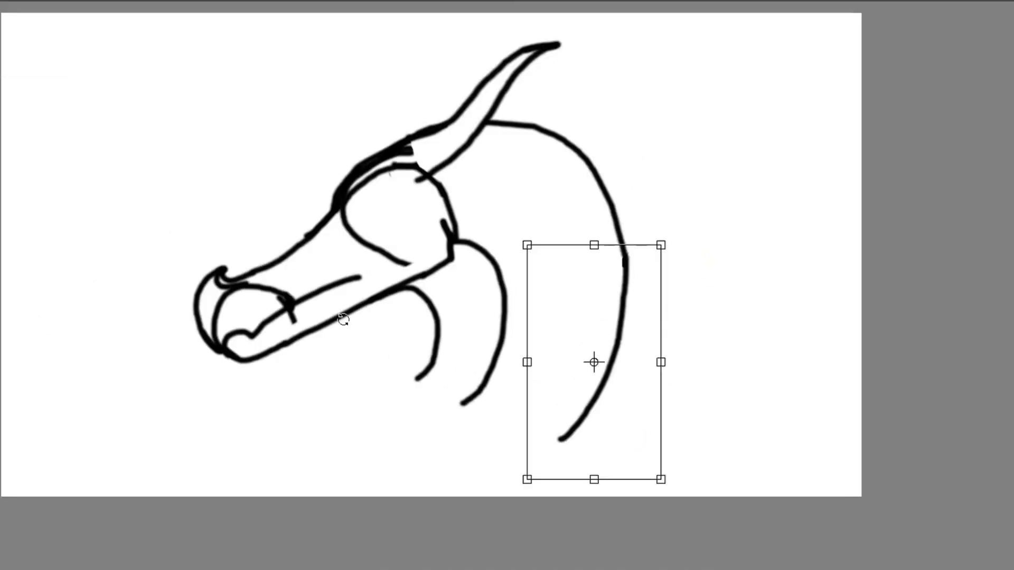
key(Return)
Select the whole back-of-neck curve behind the horn and delete it
drag(262, 258, 295, 307)
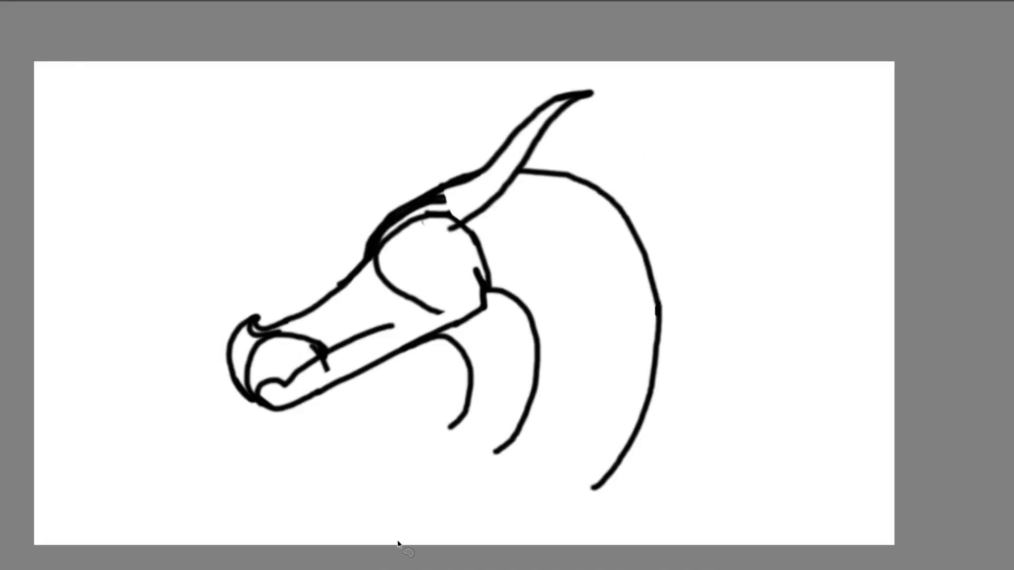
mouse_move(590, 312)
mouse_down()
mouse_move(634, 554)
mouse_move(570, 469)
mouse_up()
key(Delete)
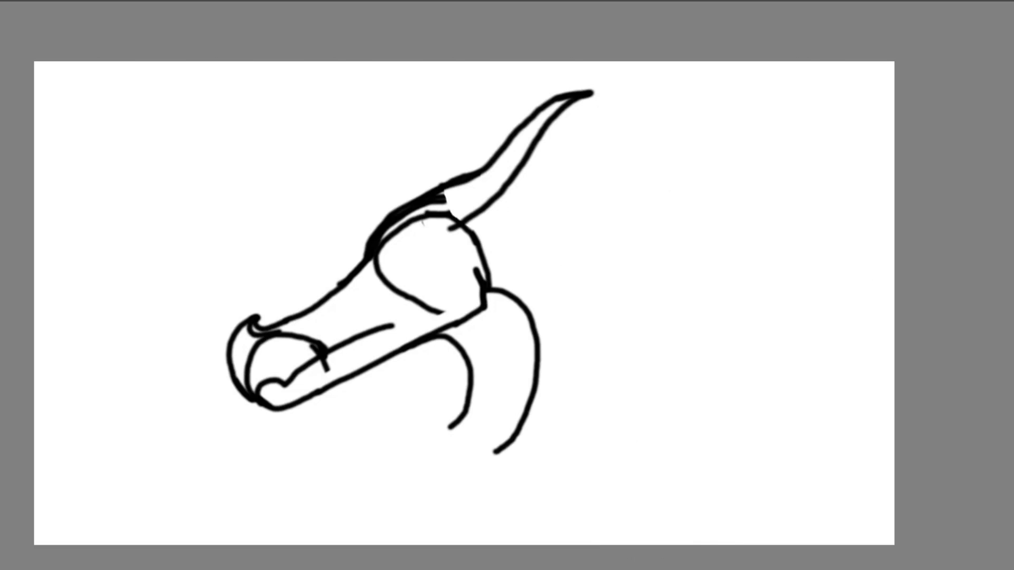
Draw a wider back-of-neck curve starting at the brow, then erase it
scroll(638, 316, up, 1)
mouse_move(427, 101)
mouse_down()
mouse_move(606, 87)
mouse_move(688, 461)
mouse_move(541, 531)
mouse_up()
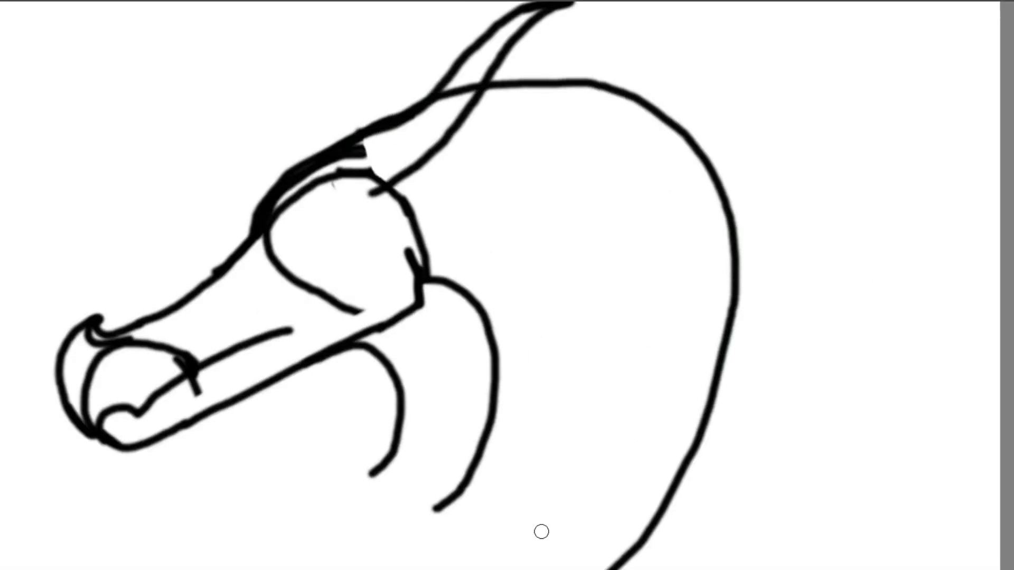
scroll(515, 359, down, 1)
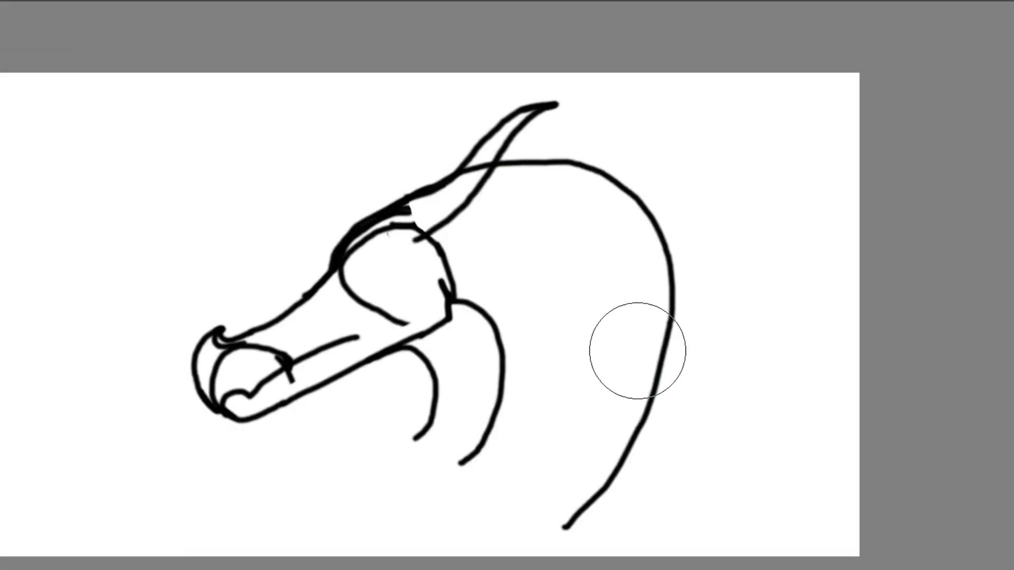
drag(638, 351, 522, 188)
Draw two more trial back-of-neck curves from the brow and undo each one
scroll(426, 190, up, 1)
mouse_move(449, 179)
mouse_down()
mouse_move(733, 333)
mouse_move(737, 486)
mouse_up()
scroll(628, 294, down, 1)
scroll(629, 294, up, 1)
scroll(680, 350, down, 1)
key(ctrl+z)
scroll(667, 166, up, 1)
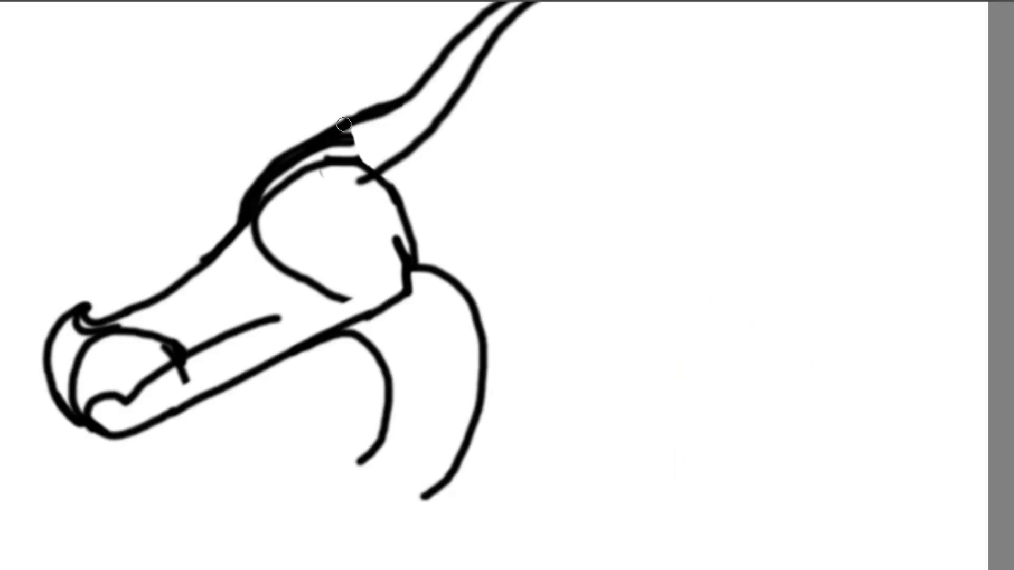
mouse_move(420, 88)
mouse_down()
mouse_move(600, 135)
mouse_move(579, 536)
mouse_up()
key(ctrl+z)
scroll(591, 482, down, 1)
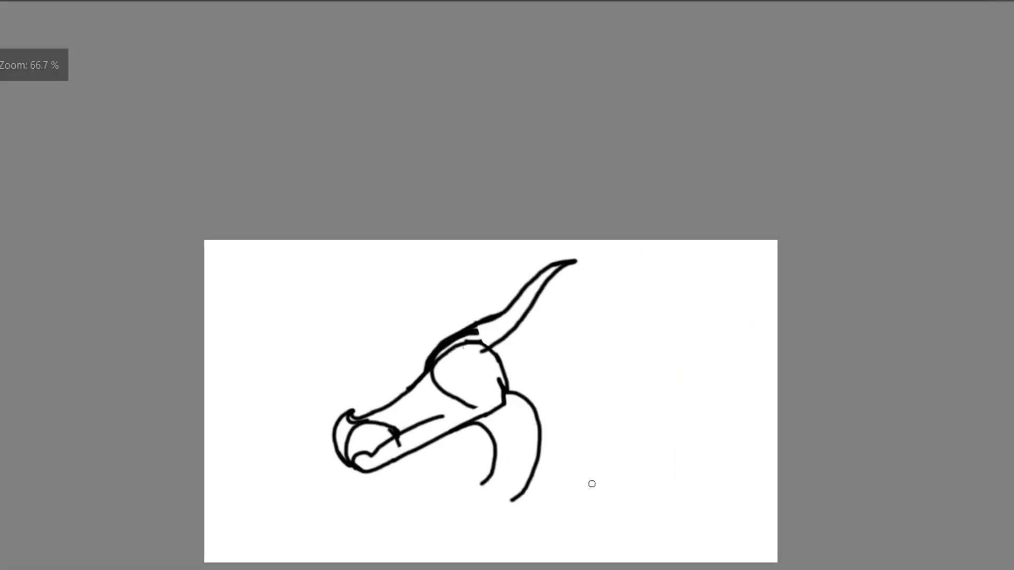
scroll(626, 532, up, 1)
scroll(533, 510, up, 1)
Build the back-of-neck line behind the horn from overlapping strokes, then clear it
mouse_move(531, 502)
mouse_down()
mouse_move(629, 285)
mouse_move(631, 253)
mouse_up()
scroll(579, 179, down, 1)
scroll(549, 179, up, 1)
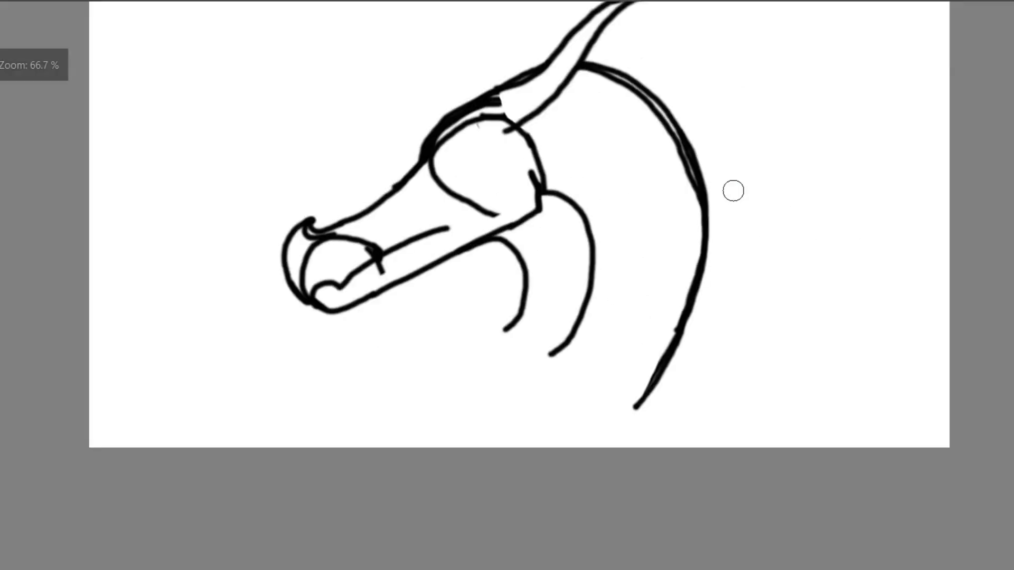
drag(733, 190, 717, 224)
mouse_move(560, 138)
mouse_down()
mouse_move(649, 252)
mouse_move(587, 408)
mouse_up()
Draw one long back-of-neck curve from the brow across the horn and extend its lower end
scroll(597, 269, up, 1)
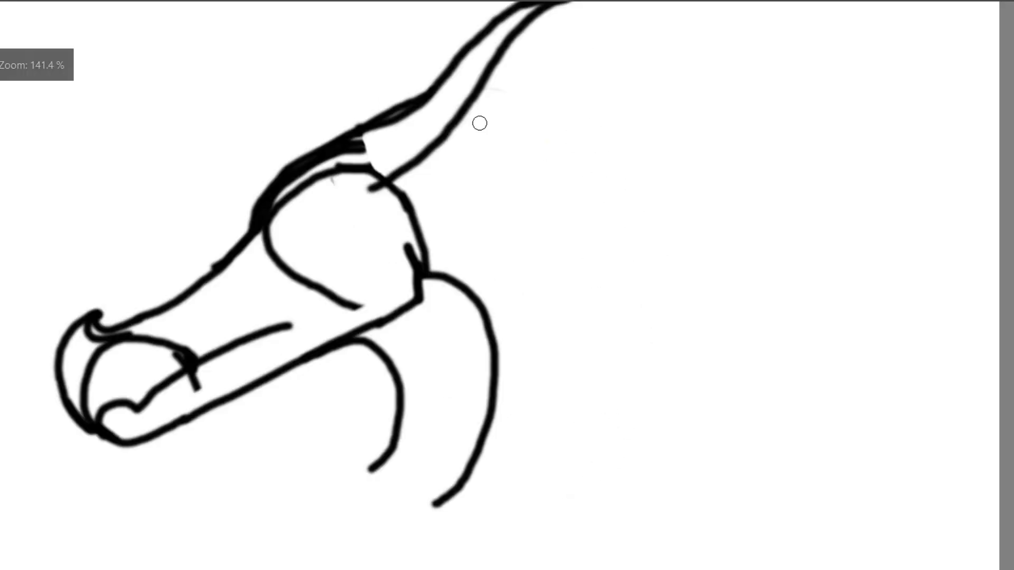
mouse_move(369, 125)
mouse_down()
mouse_move(631, 161)
mouse_move(649, 565)
mouse_up()
scroll(637, 239, down, 2)
scroll(609, 401, up, 3)
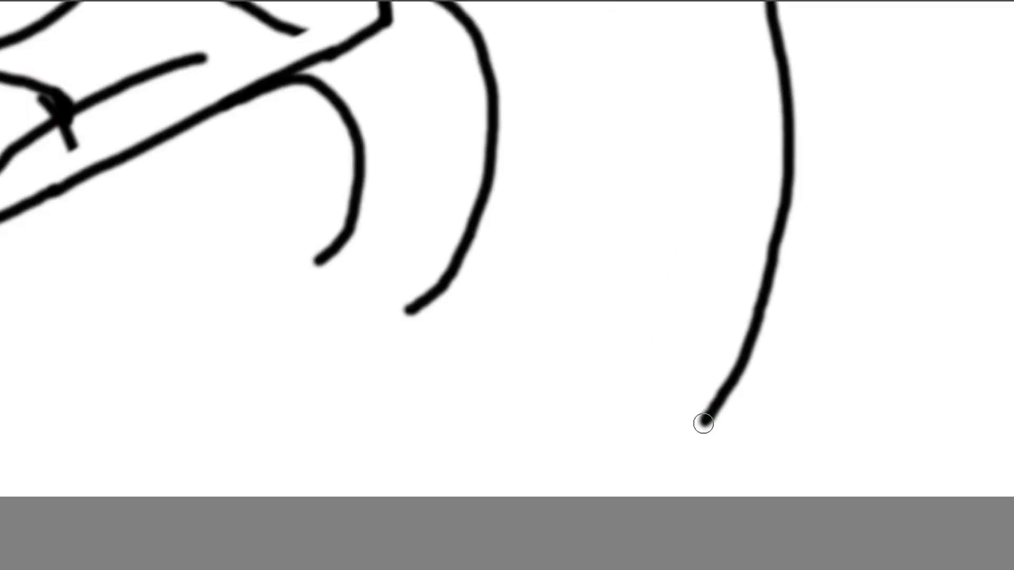
drag(704, 420, 672, 446)
scroll(673, 313, down, 4)
Select the new back-of-neck curve and transform it to be slightly shorter and narrower
scroll(664, 236, up, 2)
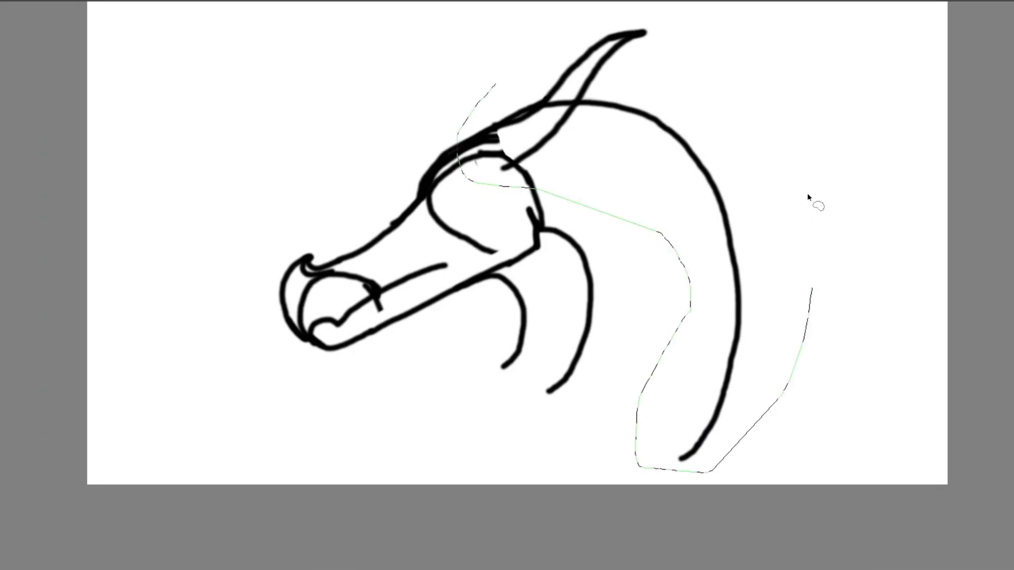
drag(808, 195, 499, 79)
key(ctrl+t)
drag(456, 473, 460, 435)
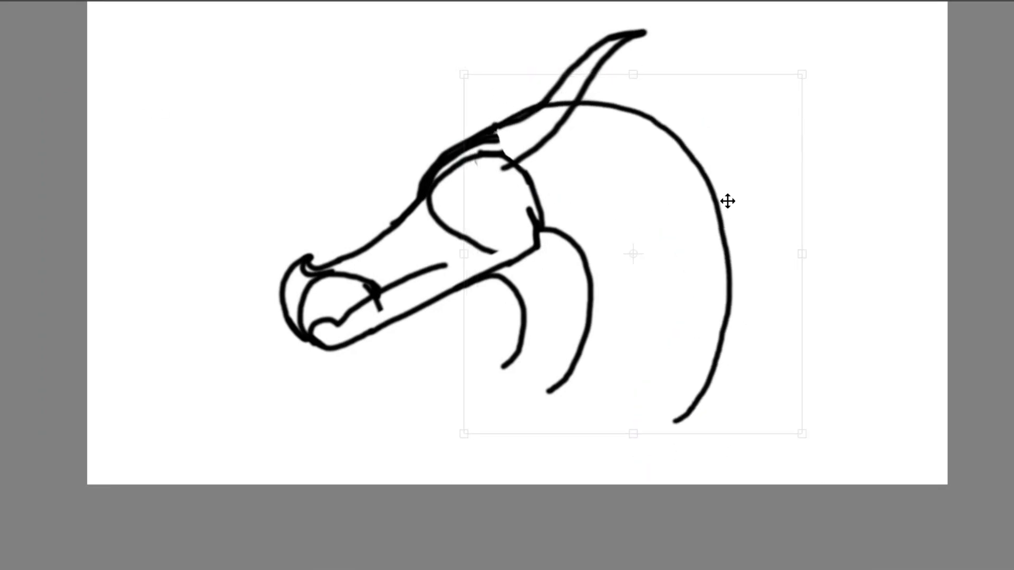
scroll(611, 457, up, 2)
drag(645, 425, 647, 437)
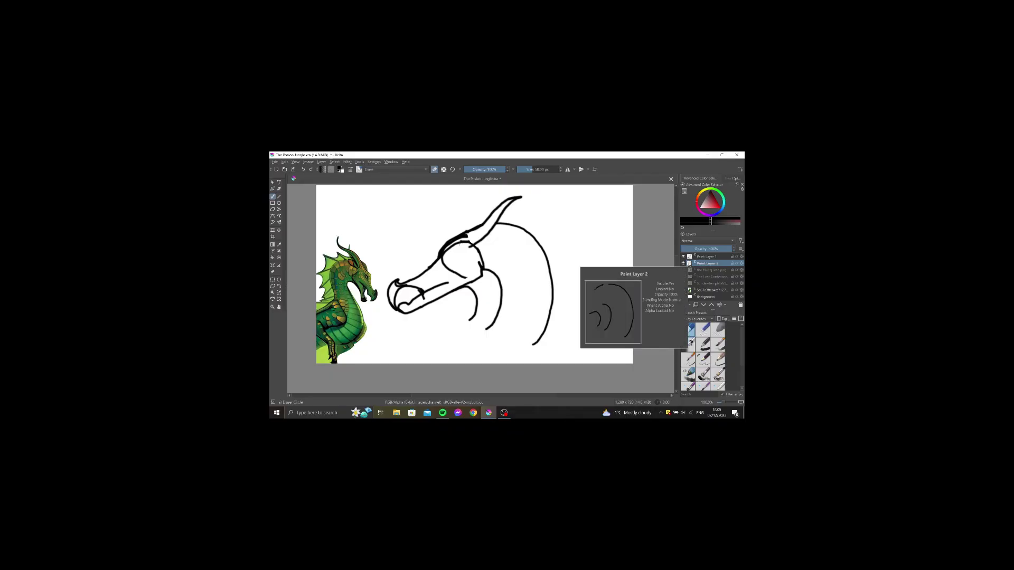
Undo the last thin spike strokes drawn along the back of the neck
right_click(688, 257)
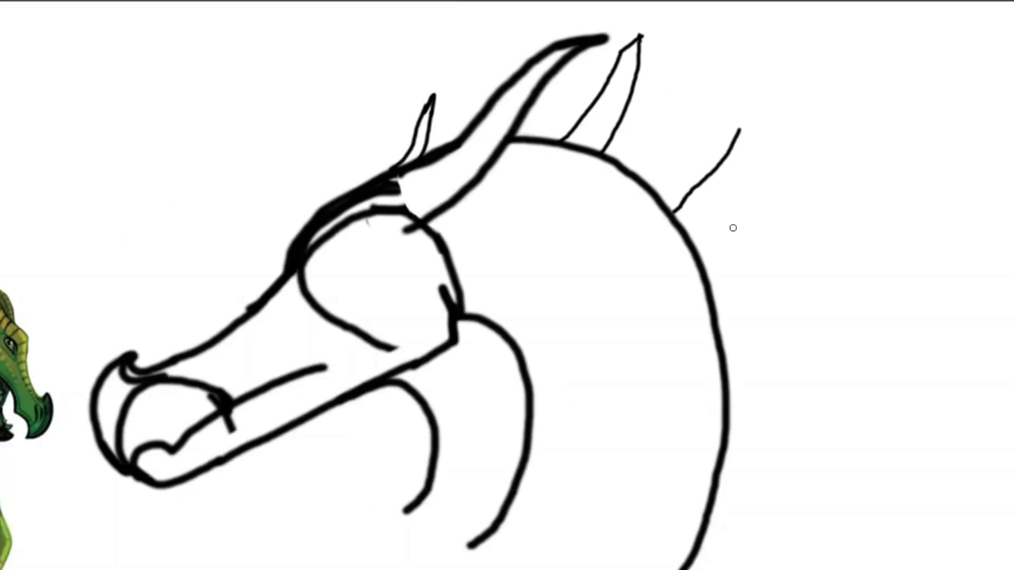
key(ctrl+z)
key(ctrl+z)
key(ctrl+z)
key(ctrl+z)
scroll(676, 135, up, 2)
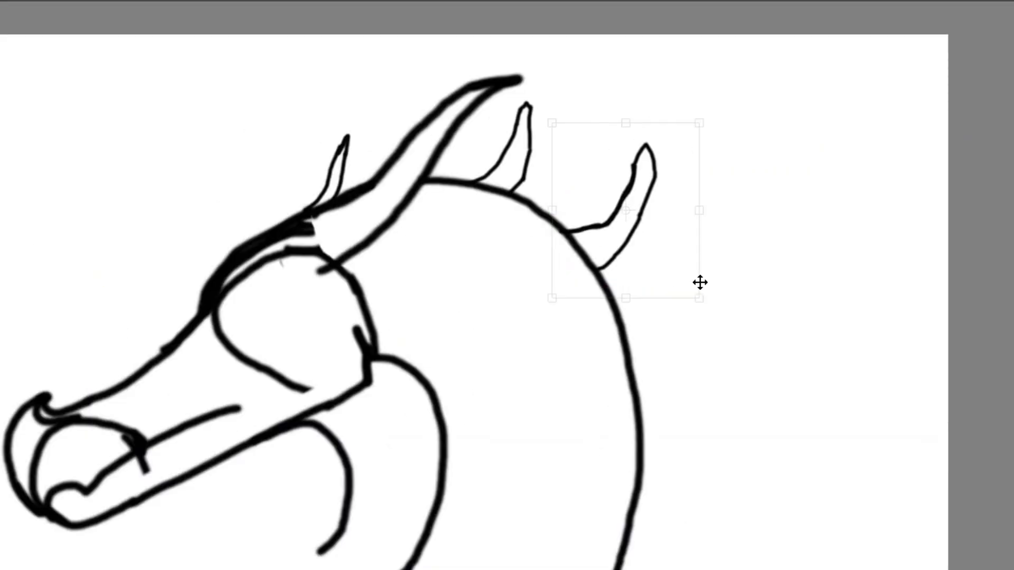
Move the spike on the upper neck bend down along the neck line and rotate it outward
drag(687, 265, 707, 297)
drag(770, 257, 764, 284)
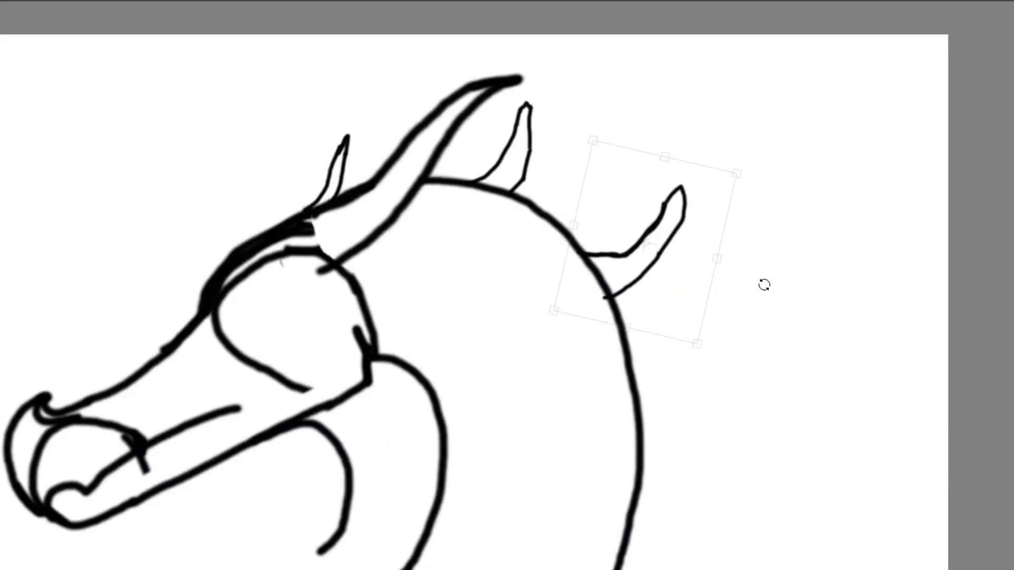
drag(644, 242, 649, 240)
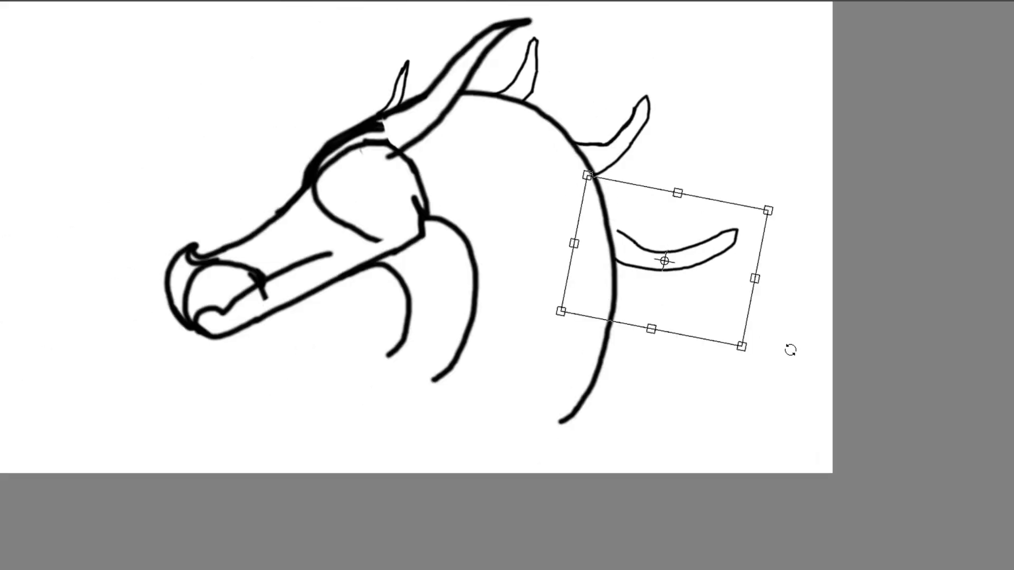
Rotate and move the mid-neck spike against the neck line, then erase its ends inside the neck
drag(791, 349, 757, 383)
drag(708, 279, 666, 298)
key(Return)
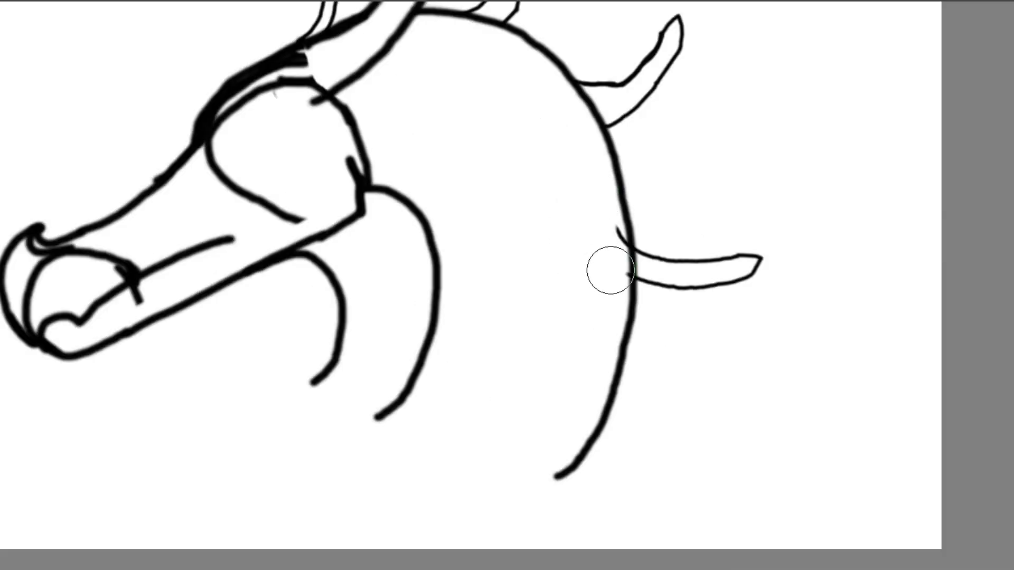
drag(610, 270, 618, 214)
scroll(619, 211, down, 1)
key(e)
scroll(764, 403, up, 1)
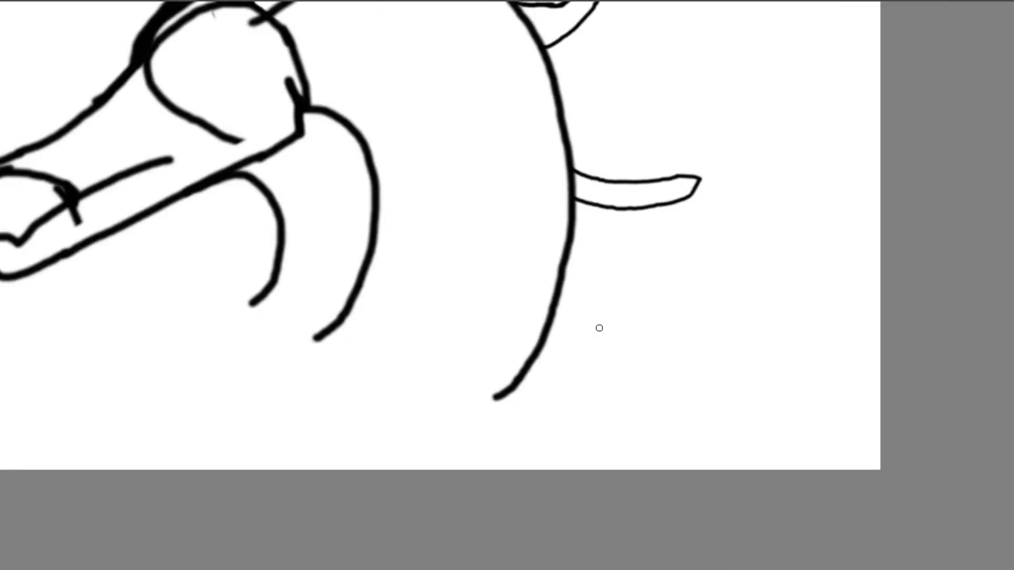
Draw a pointed spike near the lower end of the back-of-neck line
drag(550, 371, 658, 364)
scroll(627, 227, down, 2)
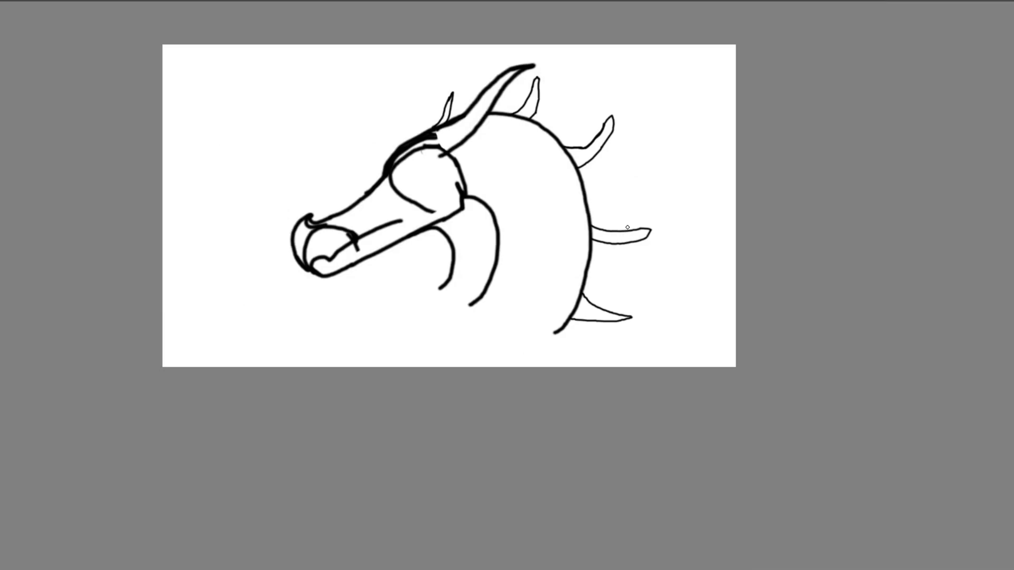
Remove the three spikes above the lowest neck spike and draw a curved one midway down the neck
scroll(630, 158, up, 2)
key(ctrl+z)
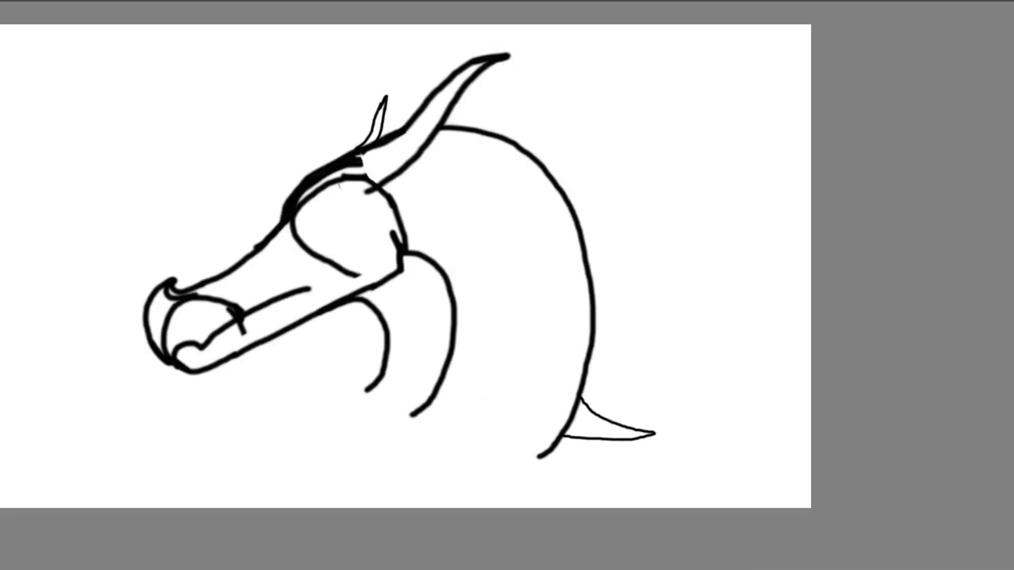
scroll(512, 274, up, 2)
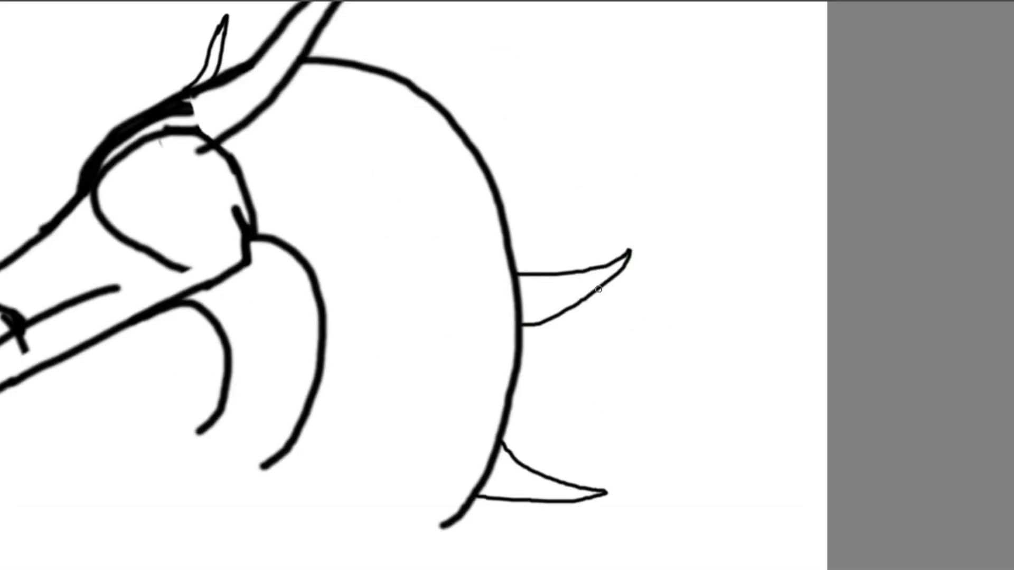
Draw a curved, upward-pointing spike on the upper bend of the neck, undoing the first attempt
drag(441, 108, 494, 176)
key(ctrl+z)
scroll(490, 77, up, 2)
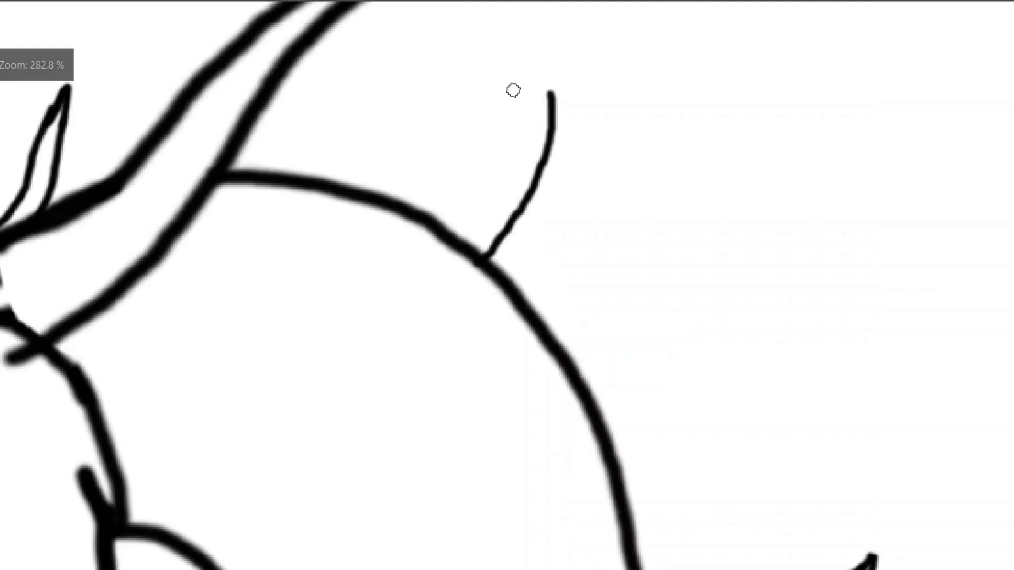
drag(550, 94, 526, 304)
scroll(533, 173, down, 4)
Draw a wide spike directly behind the base of the horn
scroll(463, 134, up, 4)
drag(439, 294, 464, 275)
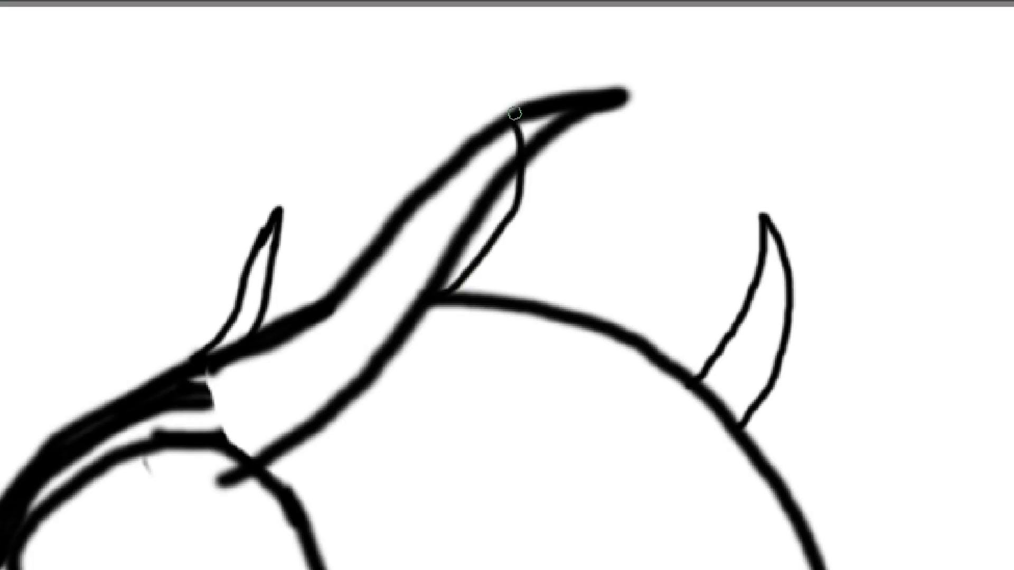
scroll(514, 113, down, 3)
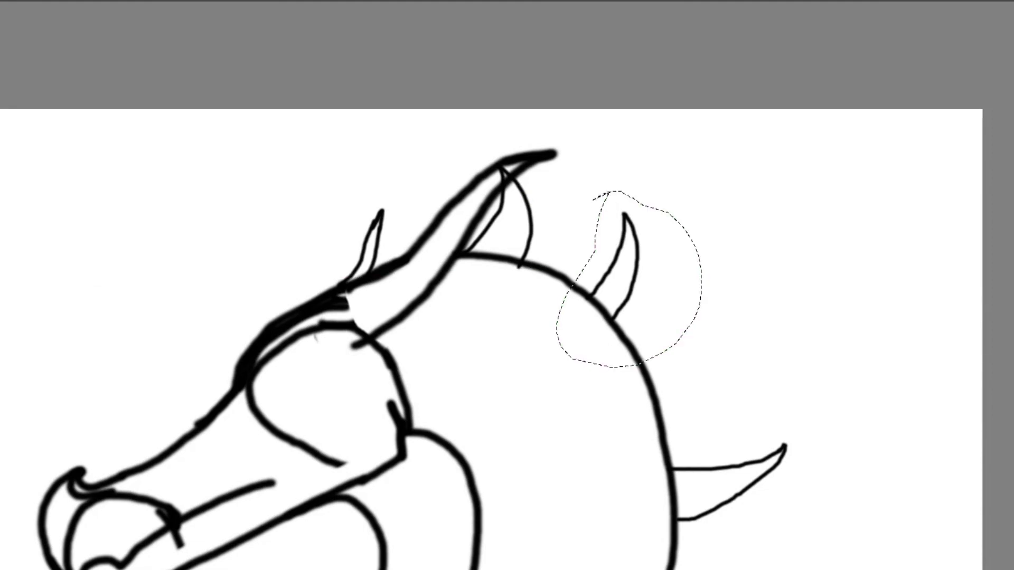
Move the selected upper neck spike farther down the neck line and rotate it outward
key(ctrl+t)
drag(629, 280, 650, 308)
drag(815, 304, 812, 342)
key(b)
Erase the wide spike behind the horn and draw a narrower one in its place
scroll(505, 172, up, 2)
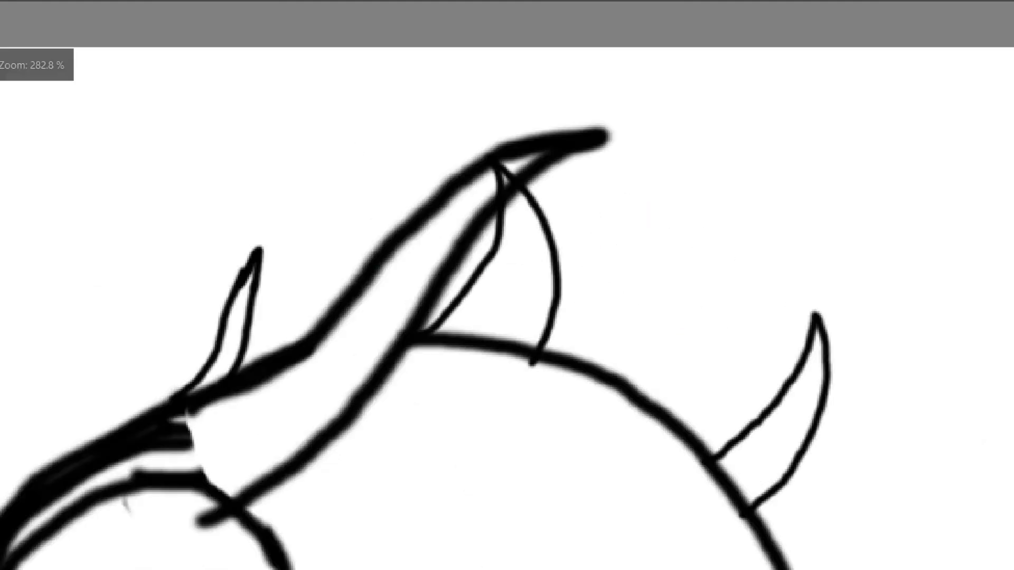
click(497, 153)
scroll(528, 79, down, 2)
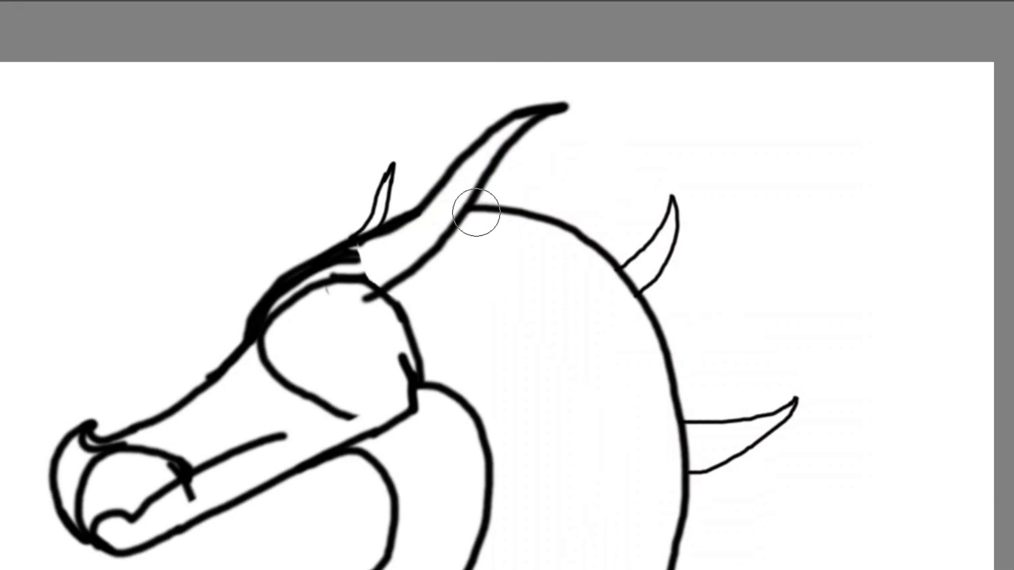
scroll(558, 161, up, 1)
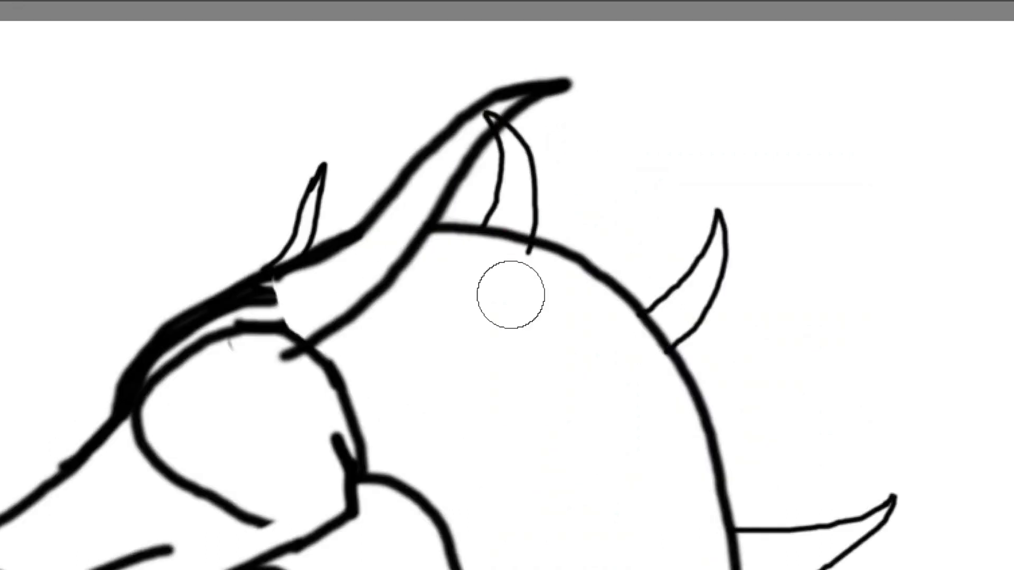
scroll(494, 240, down, 3)
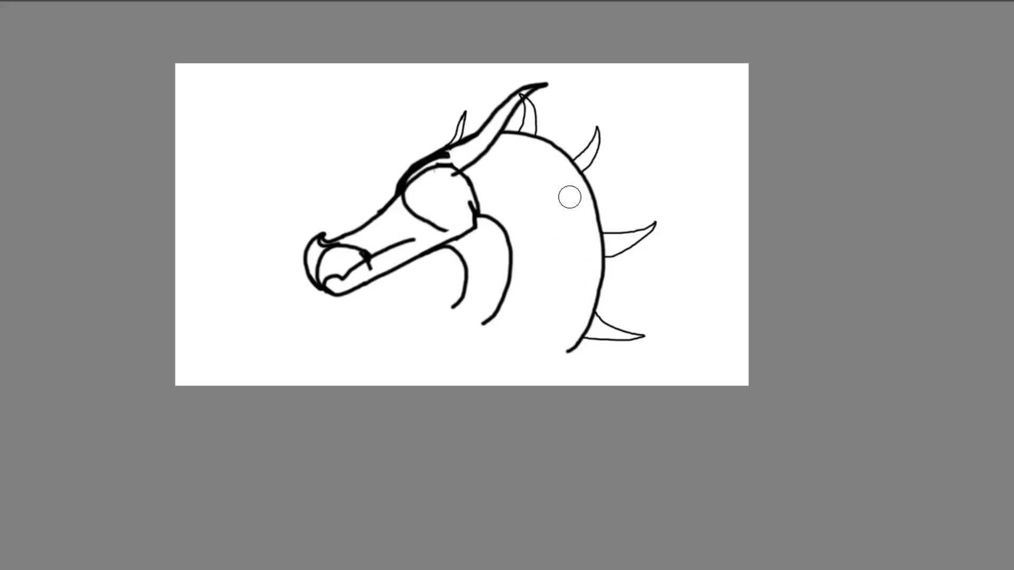
scroll(569, 197, up, 1)
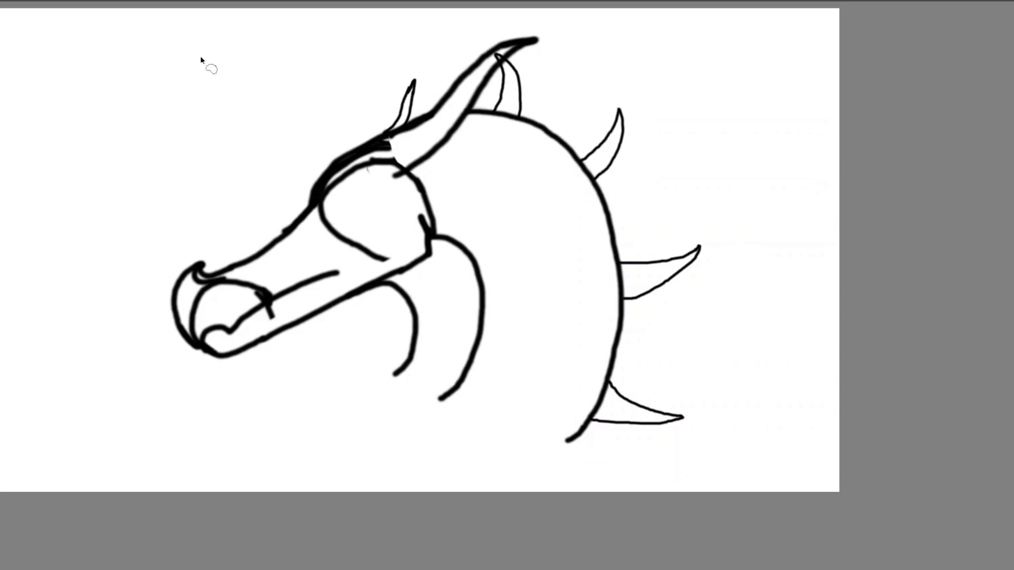
Draw the frill edge from the brow to the front spike's tip and on to the spike behind the horn
scroll(330, 100, up, 4)
drag(308, 355, 527, 158)
scroll(527, 159, down, 3)
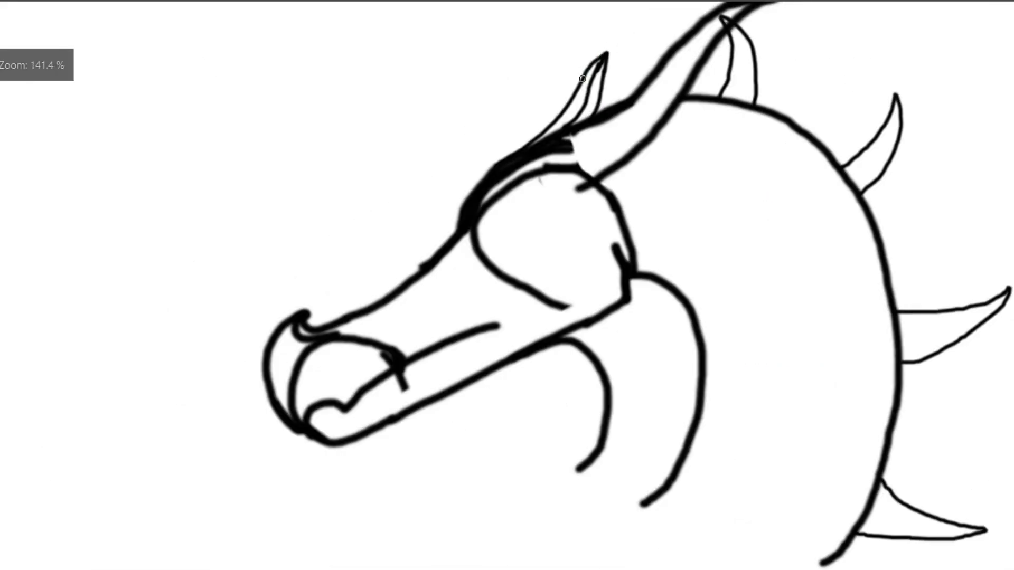
scroll(590, 74, up, 4)
drag(362, 199, 838, 49)
scroll(212, 106, down, 3)
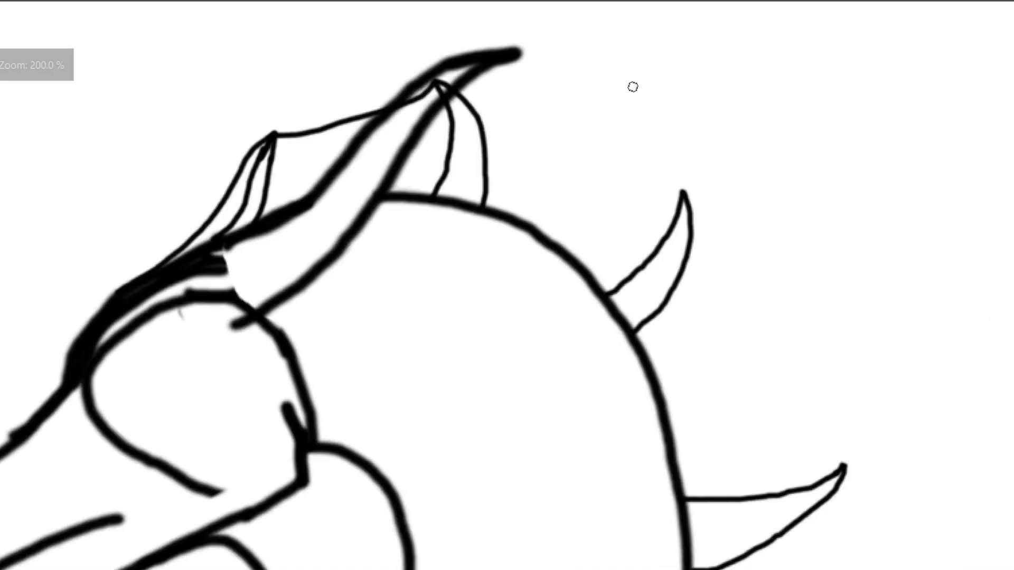
Connect the tips of the remaining neck spikes with curved frill edges down to the lowest spike
scroll(632, 86, up, 1)
drag(364, 82, 706, 235)
scroll(740, 317, down, 3)
scroll(725, 106, up, 4)
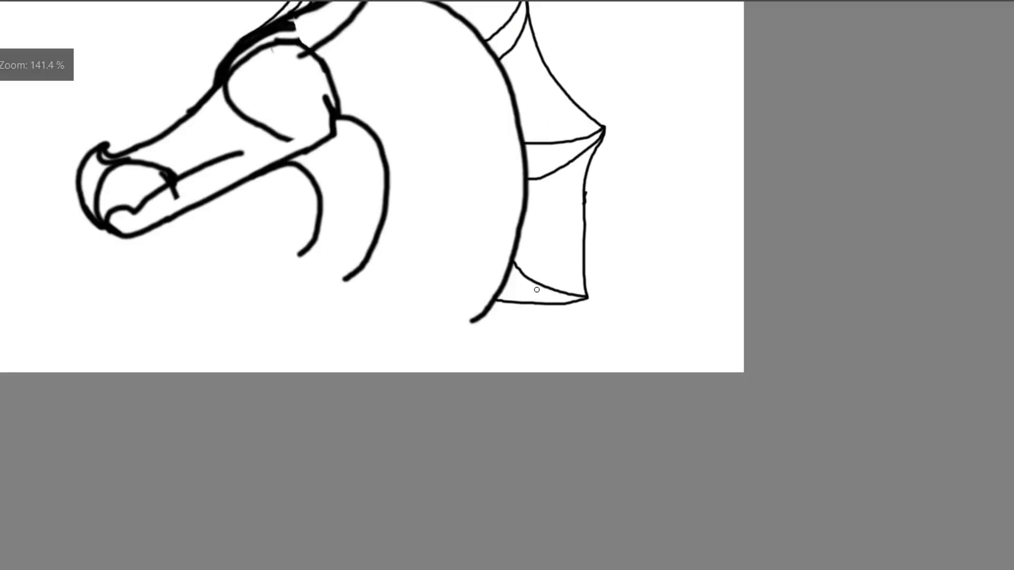
Extend the frill edge below the lowest neck spike and move the ear outline onto the head behind the horn's base
mouse_move(733, 315)
mouse_down()
mouse_move(572, 512)
mouse_move(568, 538)
mouse_up()
scroll(702, 489, down, 4)
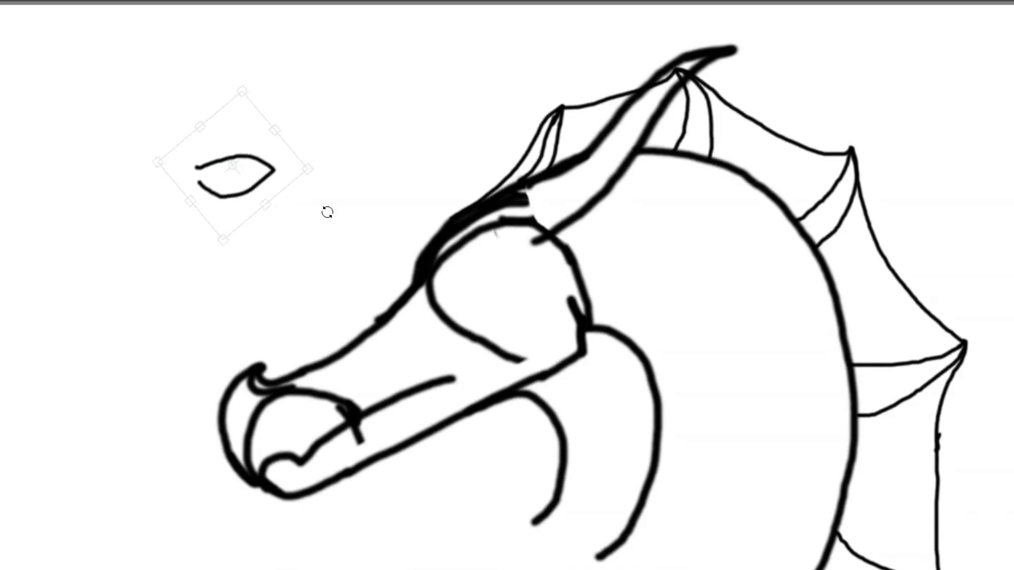
drag(255, 177, 606, 259)
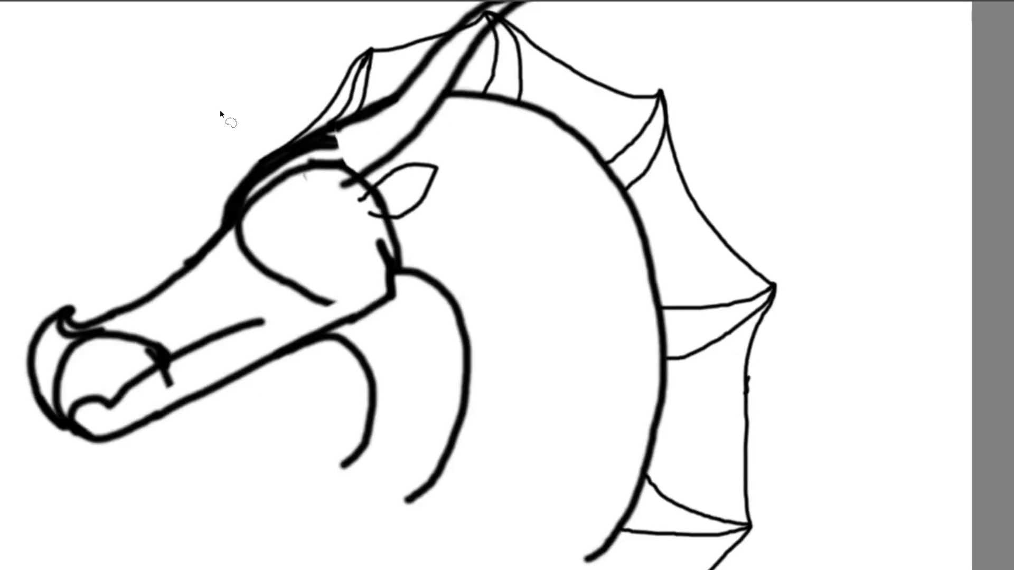
scroll(227, 116, down, 3)
scroll(76, 92, up, 2)
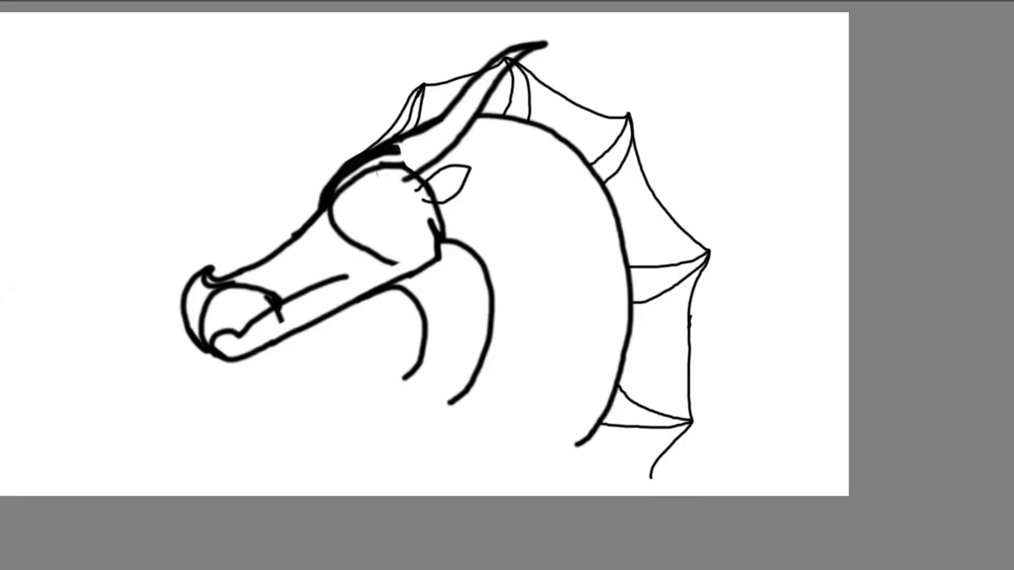
Select the whole dragon sketch with a freehand outline and move it slightly toward the snout side of the canvas
right_click(1010, 204)
click(985, 362)
scroll(781, 229, down, 3)
scroll(720, 164, up, 3)
drag(390, 108, 558, 512)
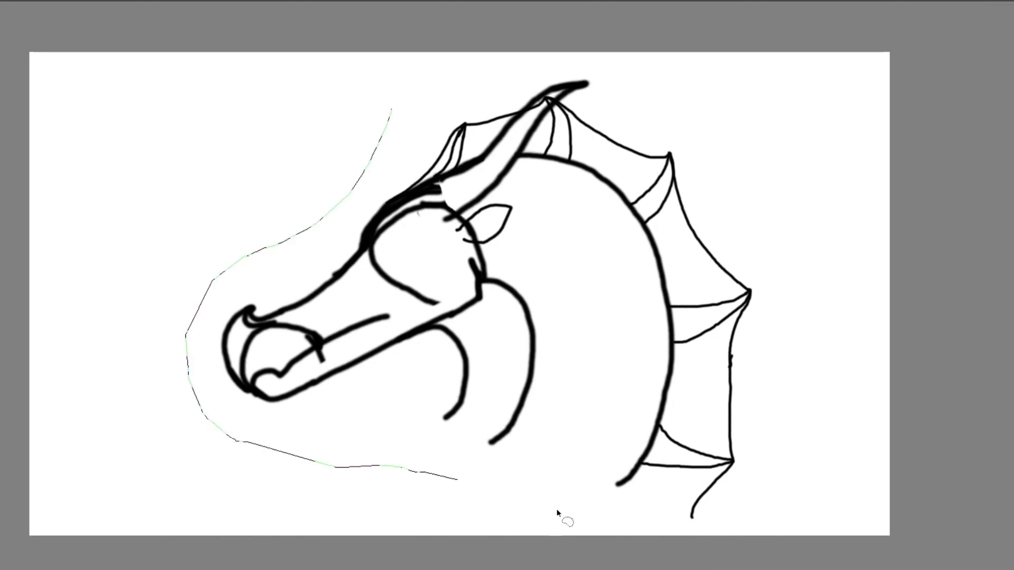
drag(473, 91, 391, 109)
key(ctrl+t)
drag(686, 339, 638, 344)
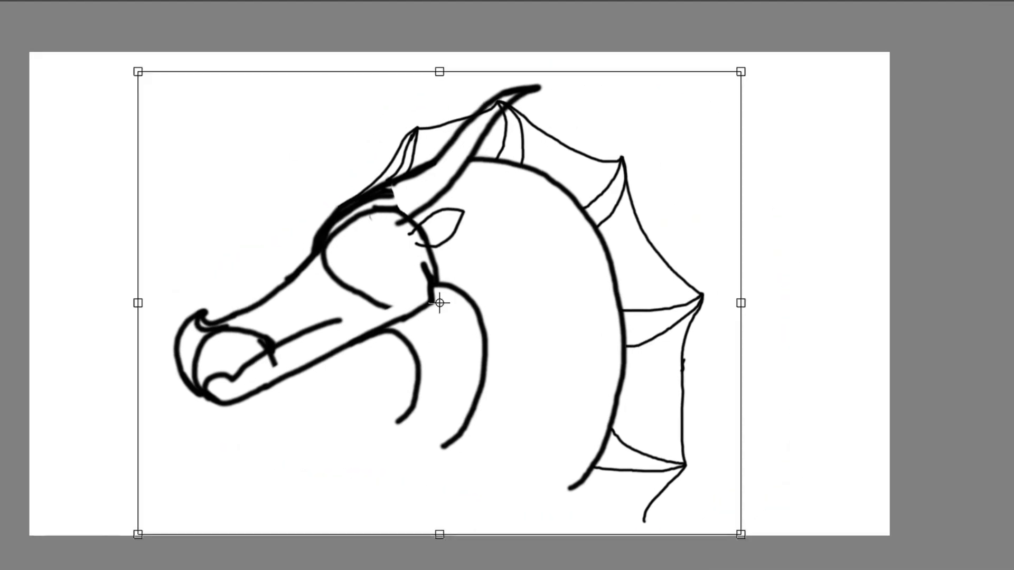
click(2, 296)
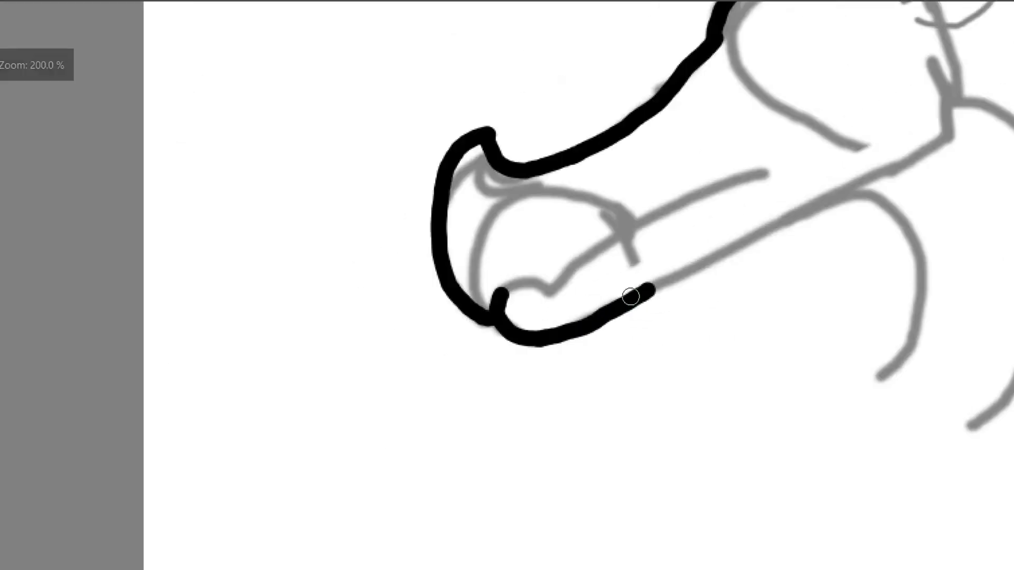
Ink the lower jaw with a thick black line over the faded sketch, from the chin back toward the cheek
scroll(640, 305, up, 4)
mouse_move(373, 429)
mouse_down()
mouse_move(493, 380)
mouse_move(819, 197)
mouse_up()
scroll(819, 196, down, 5)
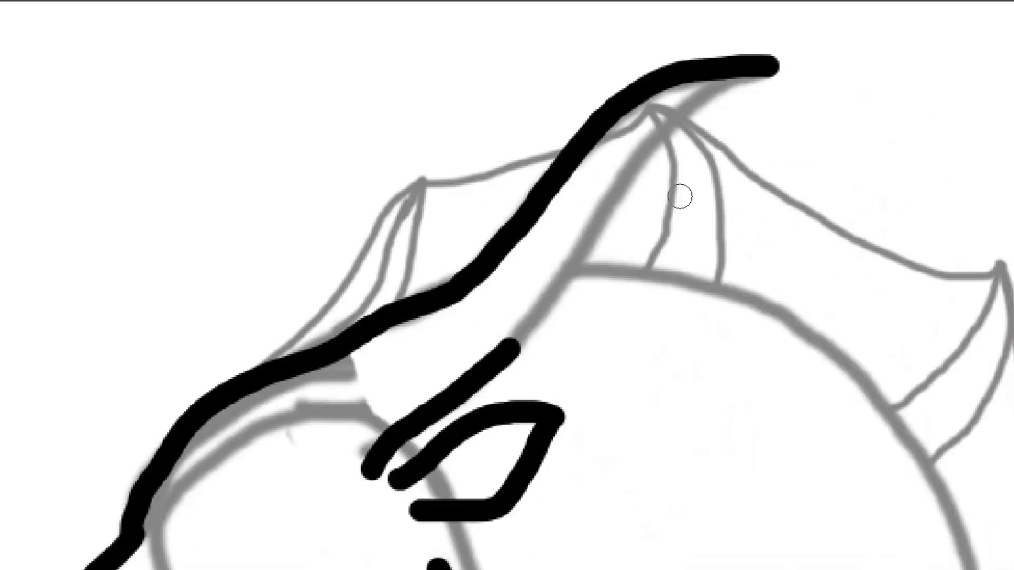
Ink the horn's lower edge from its base up to the pointed tip
scroll(679, 197, up, 5)
drag(449, 405, 694, 94)
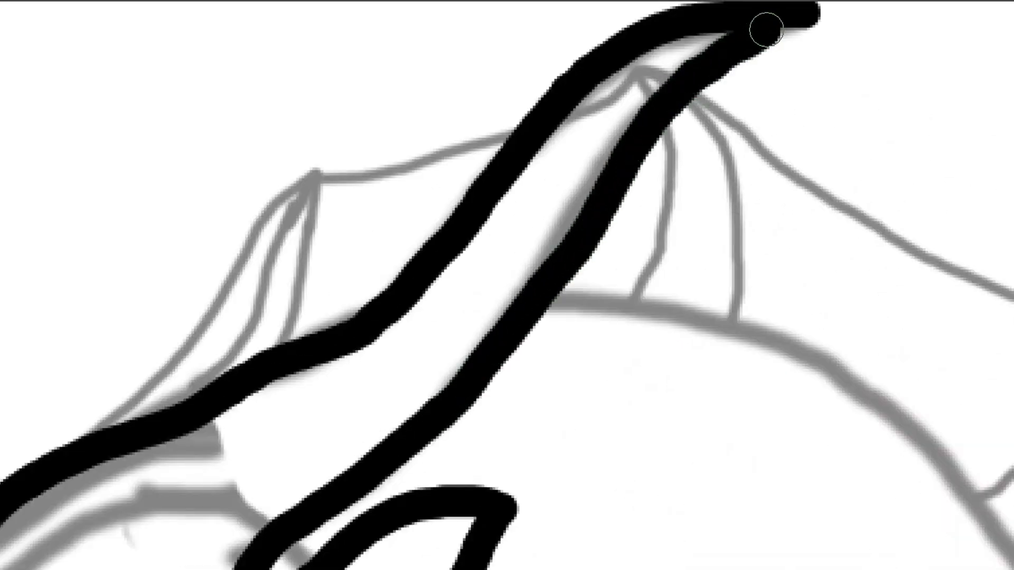
drag(765, 29, 810, 14)
scroll(810, 15, down, 5)
scroll(743, 353, up, 2)
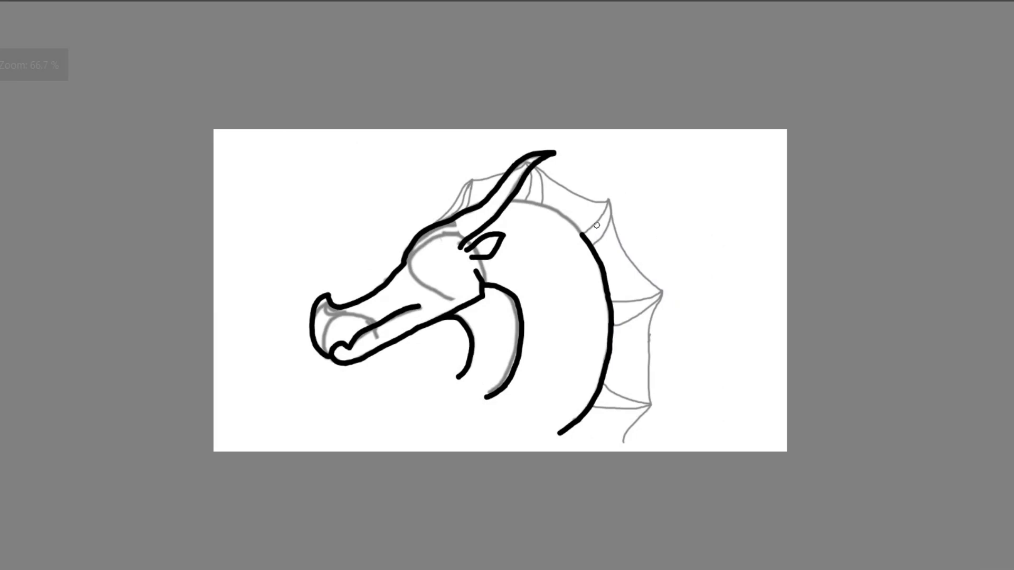
Ink the upper curve of the neck so the back line joins the horn
scroll(253, 131, up, 4)
mouse_move(237, 100)
mouse_down()
mouse_move(333, 129)
mouse_move(615, 287)
mouse_move(636, 314)
mouse_up()
scroll(636, 314, down, 4)
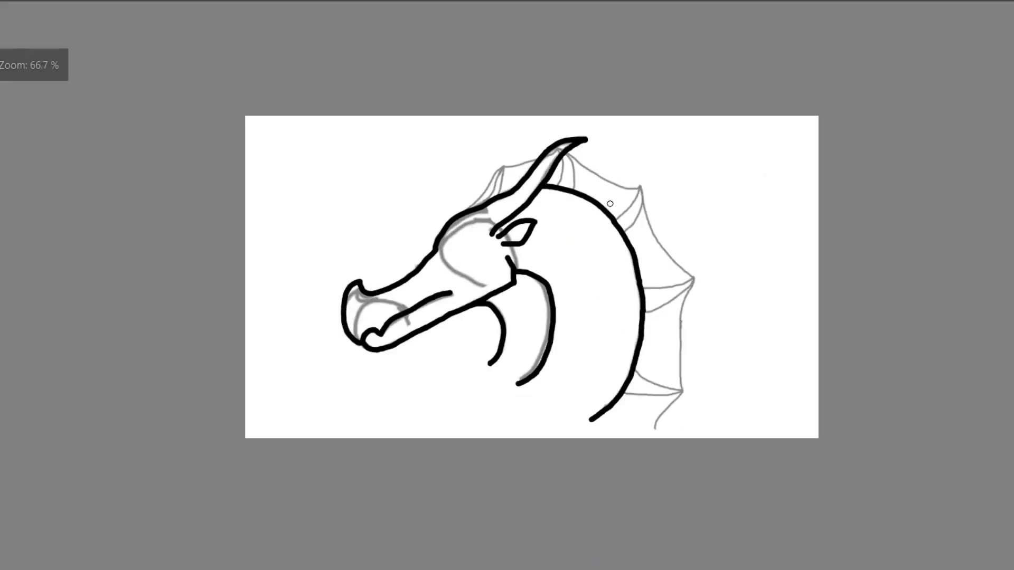
scroll(524, 142, up, 4)
scroll(570, 226, down, 4)
scroll(406, 153, up, 2)
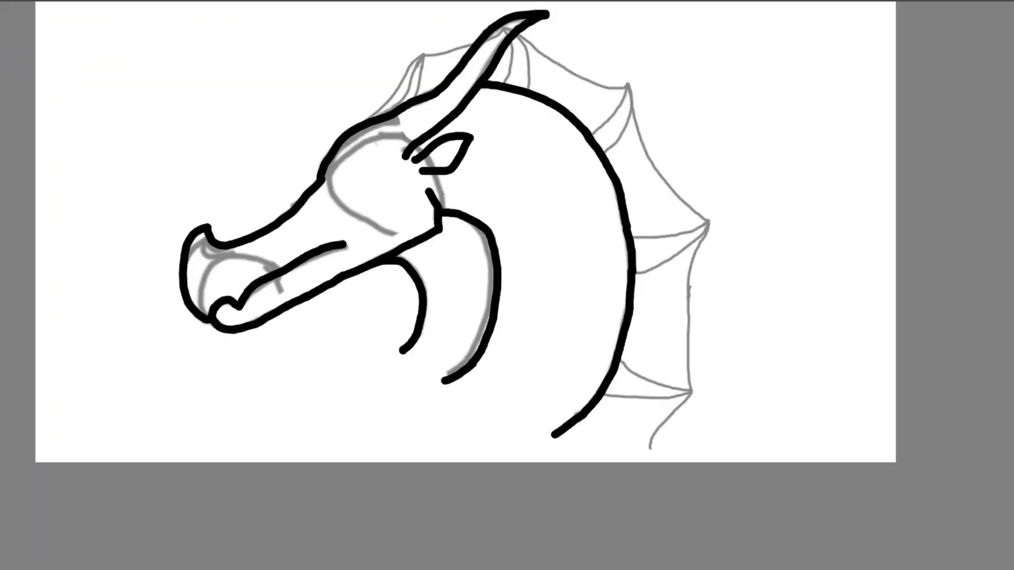
Draw the nostril on the snout and ink the spikes along the back of the neck
scroll(190, 258, up, 4)
drag(239, 234, 244, 242)
scroll(244, 242, down, 5)
scroll(362, 118, up, 3)
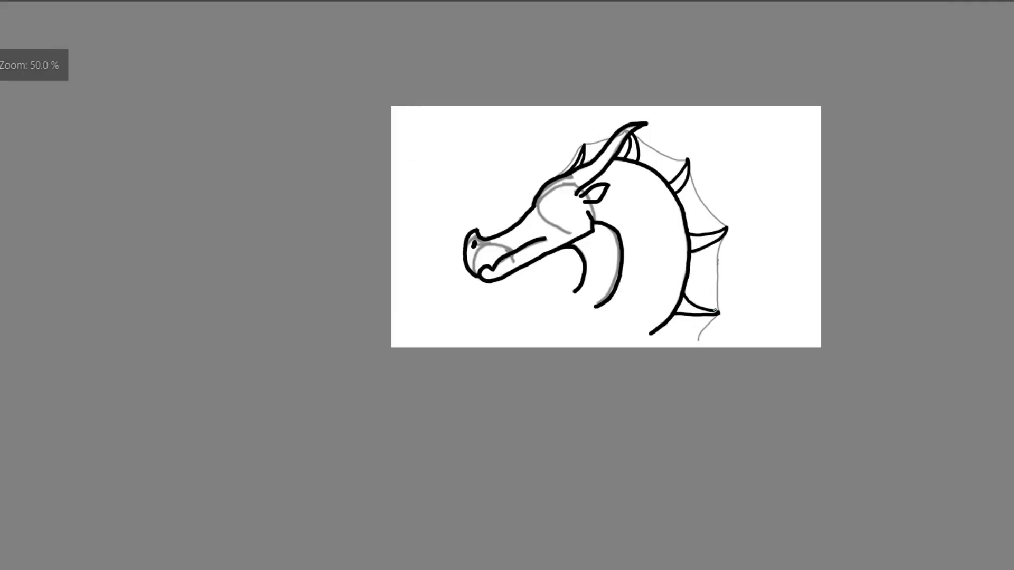
Redraw the lowest spike's lower edge and ink the frill edges between the spike tips with a thinner line
scroll(770, 295, up, 7)
key(ctrl+z)
mouse_move(182, 316)
mouse_down()
mouse_move(572, 346)
mouse_move(666, 323)
mouse_up()
scroll(666, 323, down, 5)
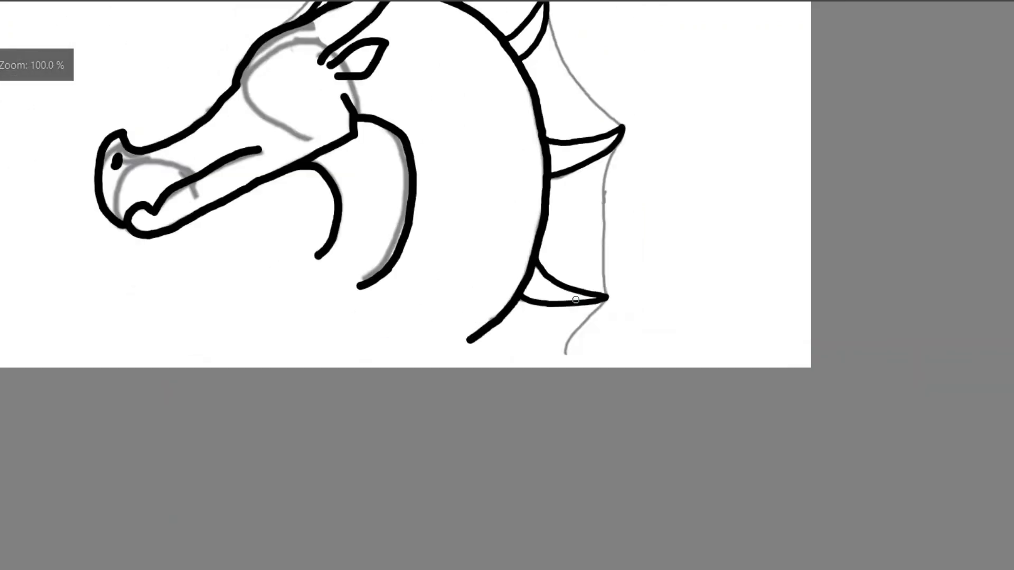
scroll(292, 61, up, 6)
scroll(293, 61, up, 1)
scroll(345, 194, down, 2)
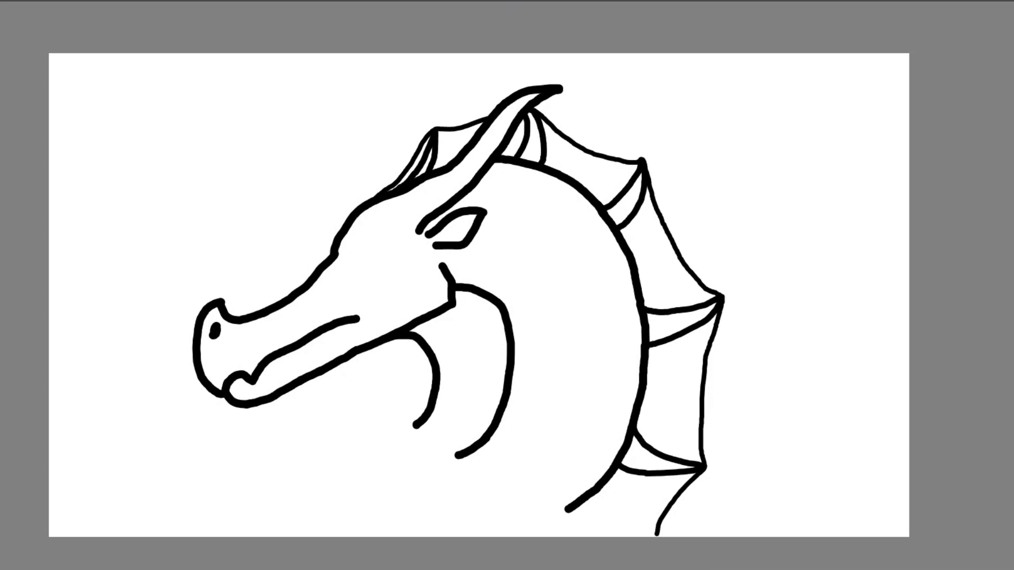
Try drawing a half-moon eye beside the head and adjusting it with Transform
scroll(359, 340, up, 1)
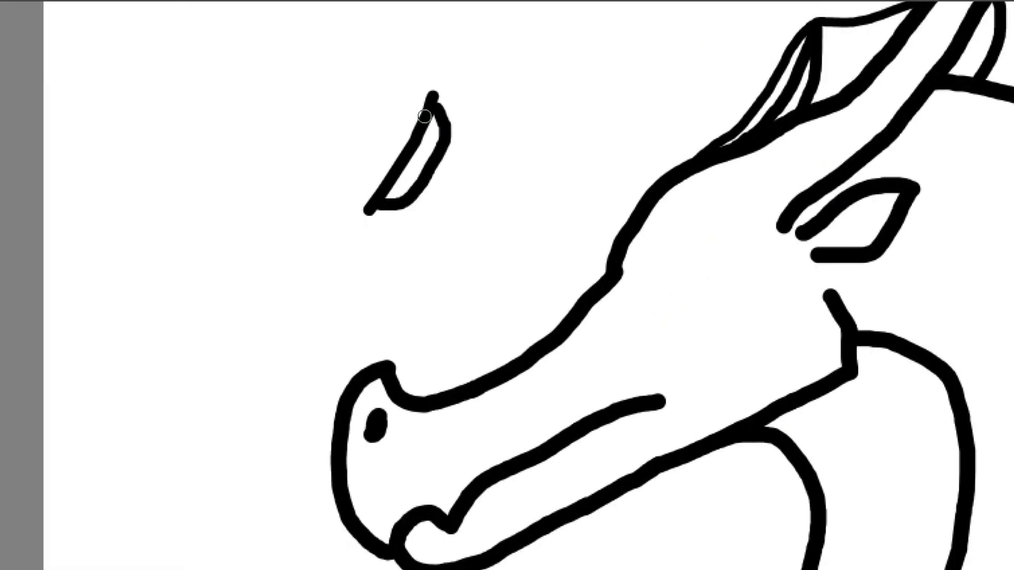
key(ctrl+z)
mouse_move(360, 237)
mouse_down()
mouse_move(482, 144)
mouse_move(478, 129)
mouse_up()
scroll(372, 246, down, 1)
key(l)
key(ctrl+t)
drag(583, 181, 573, 245)
scroll(573, 245, down, 2)
scroll(792, 293, up, 2)
Draw a thin ridge line along the snout and a round eye outline with a slanted lid beneath the brow
mouse_move(161, 213)
mouse_down()
mouse_move(489, 326)
mouse_move(459, 312)
mouse_move(480, 333)
mouse_move(475, 294)
mouse_up()
scroll(464, 268, down, 1)
mouse_move(394, 395)
mouse_down()
mouse_move(414, 382)
mouse_move(384, 355)
mouse_up()
scroll(360, 154, down, 1)
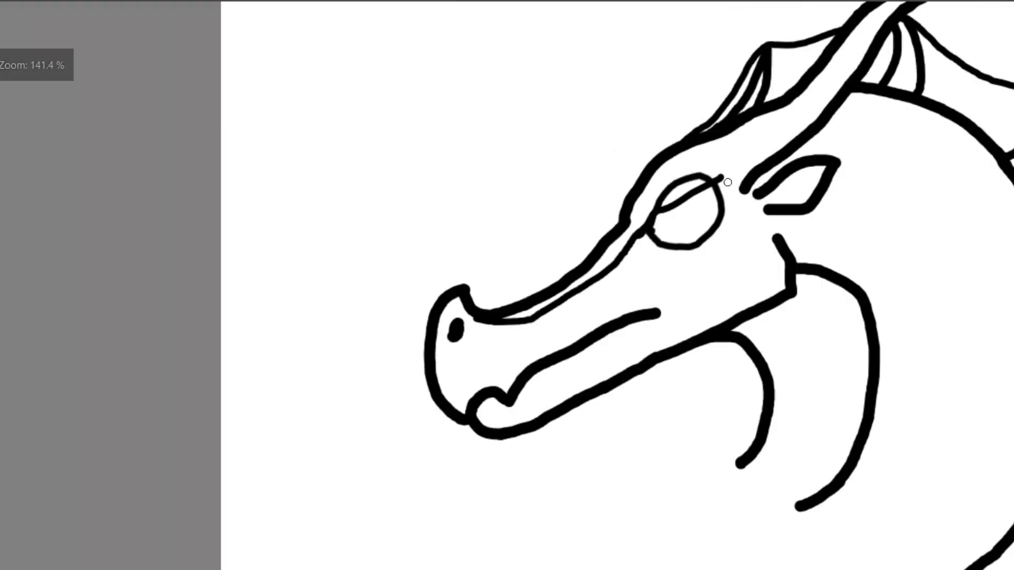
Try a half-closed eye shape under the brow, selecting and repositioning it with Transform
scroll(724, 181, up, 4)
scroll(686, 306, down, 3)
scroll(597, 338, up, 2)
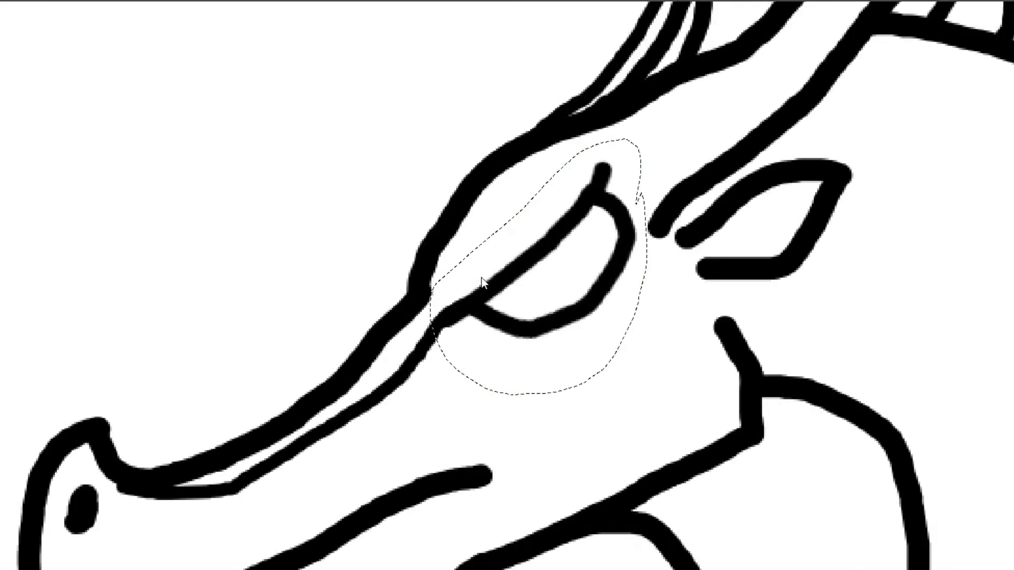
key(ctrl+t)
mouse_move(700, 240)
mouse_down()
mouse_move(706, 285)
mouse_move(706, 265)
mouse_up()
drag(590, 311, 597, 296)
drag(702, 291, 706, 269)
scroll(659, 243, down, 2)
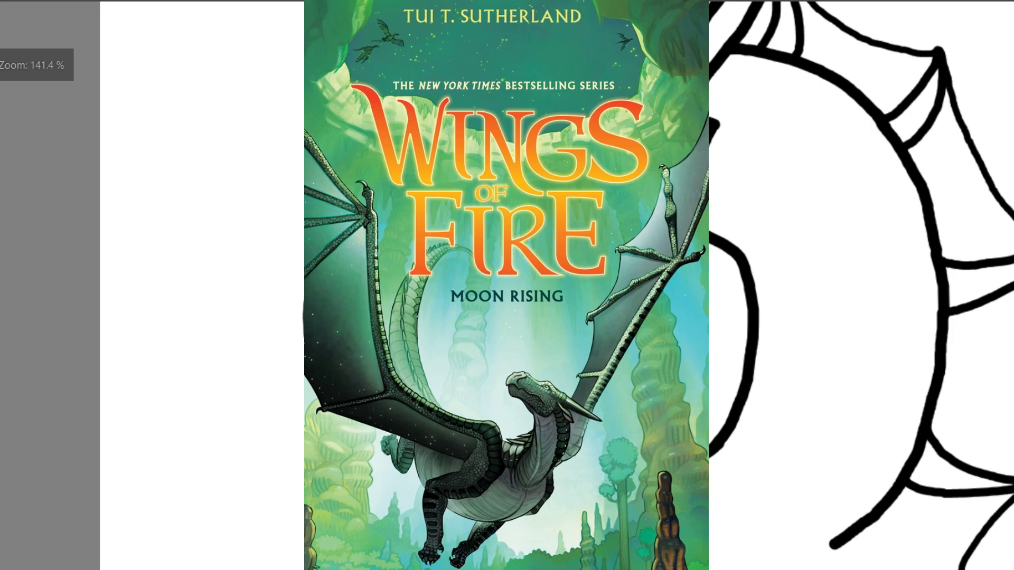
scroll(507, 285, up, 2)
scroll(401, 280, down, 5)
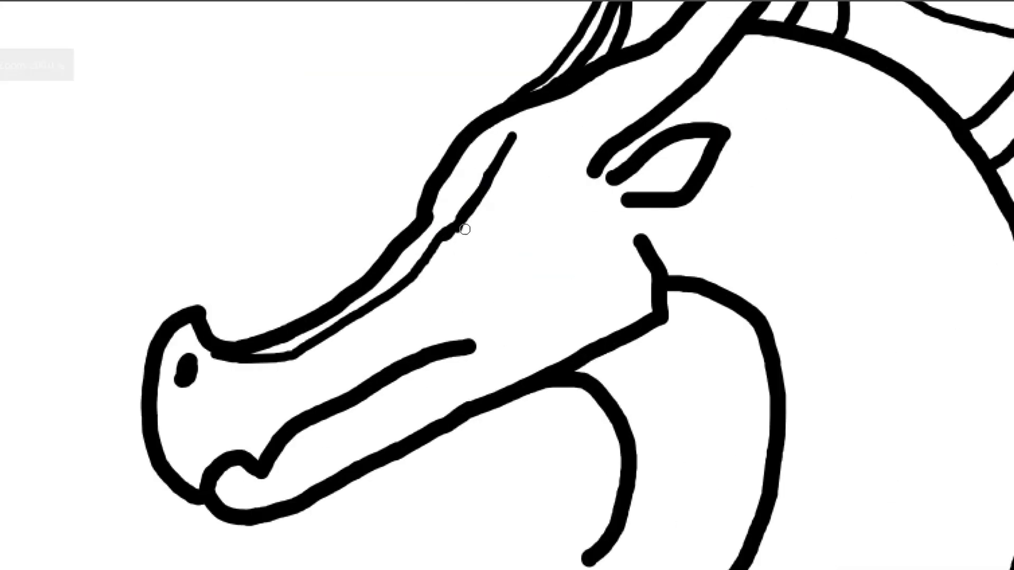
Redraw the eye against the slanted brow line and connect it to the horn's base with a short curve
drag(459, 228, 520, 162)
scroll(520, 162, down, 2)
scroll(539, 131, up, 2)
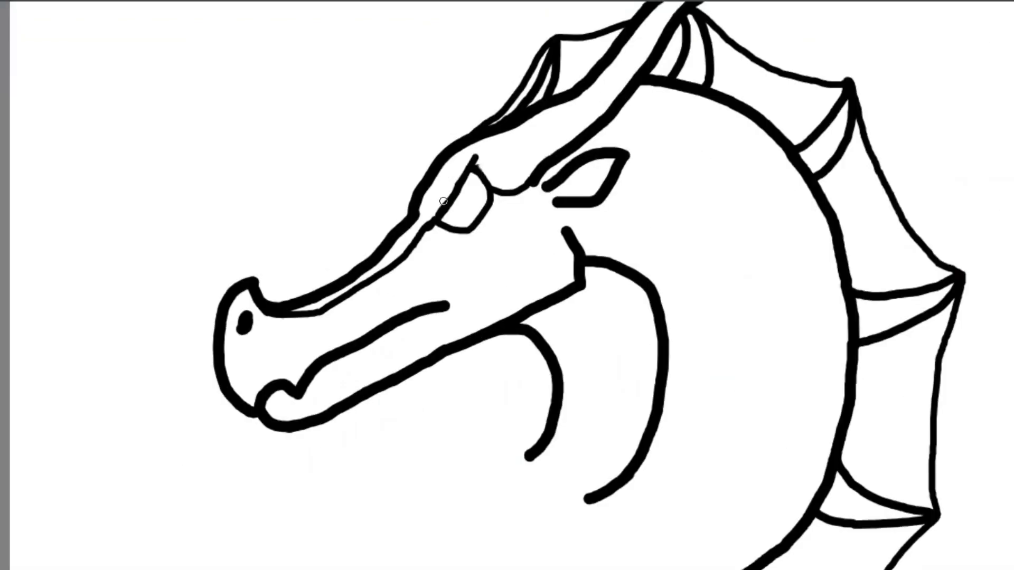
Check the SundewTemplate reference layer and draw a band of segmented plates along the inside of the neck's back line
scroll(379, 254, down, 1)
click(883, 309)
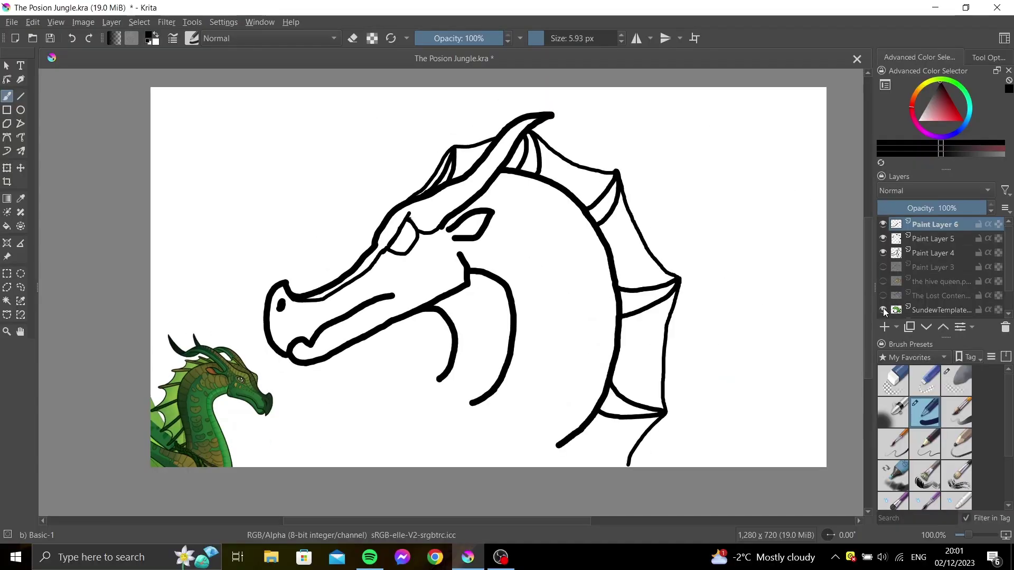
click(883, 310)
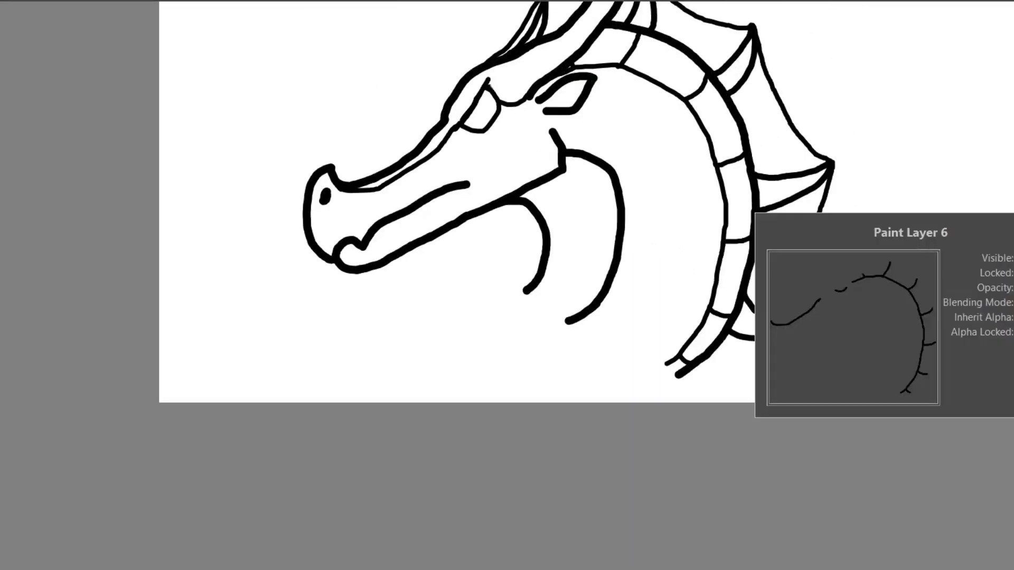
Divide the snout ridge into plates and draw rounded brow plates above the eye up to the horn
scroll(405, 108, up, 2)
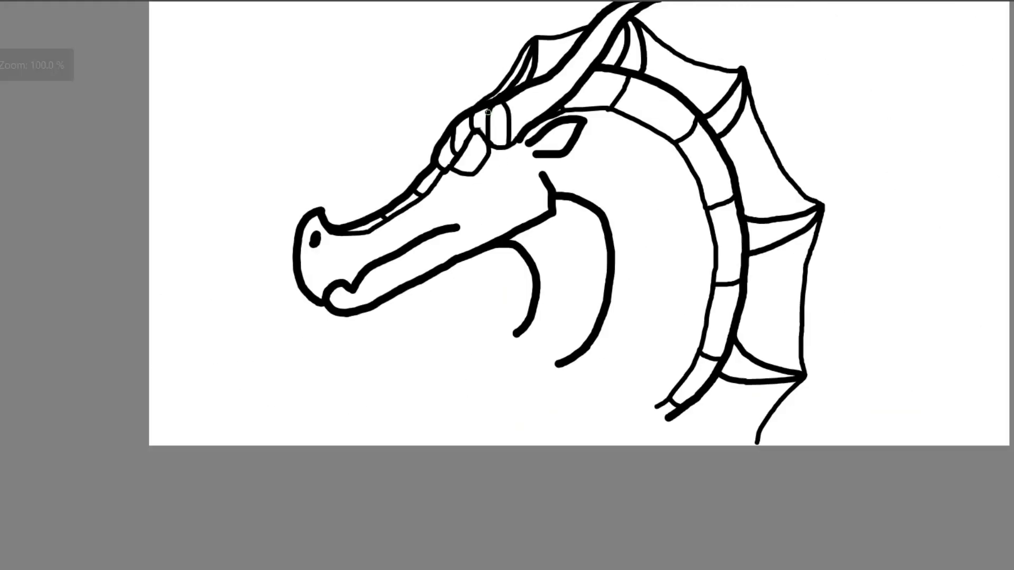
scroll(534, 156, up, 2)
scroll(627, 151, down, 2)
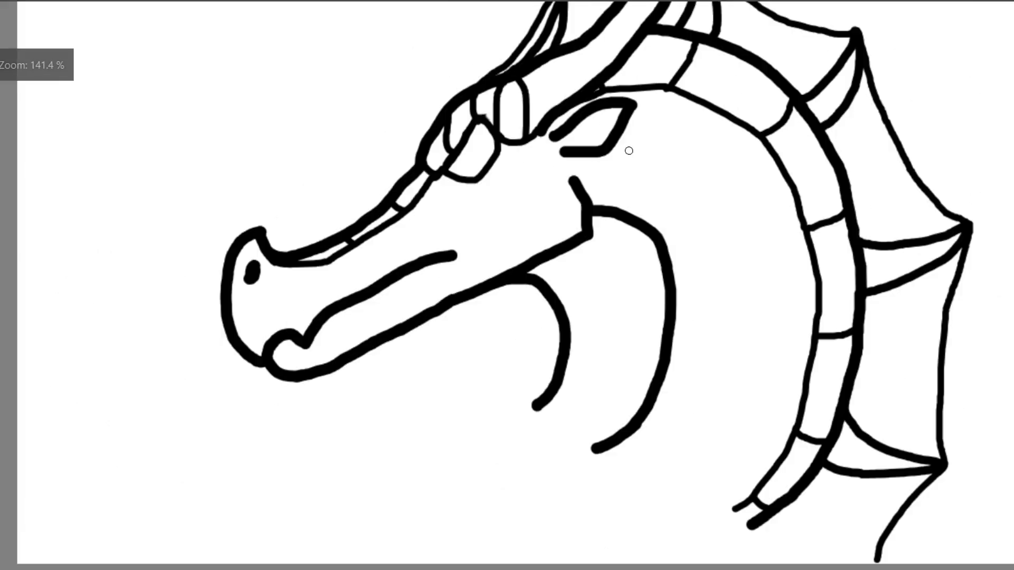
Draw the pupil and irregular cheek scales, and add texture lines to the horn and bands across the throat
scroll(726, 110, up, 2)
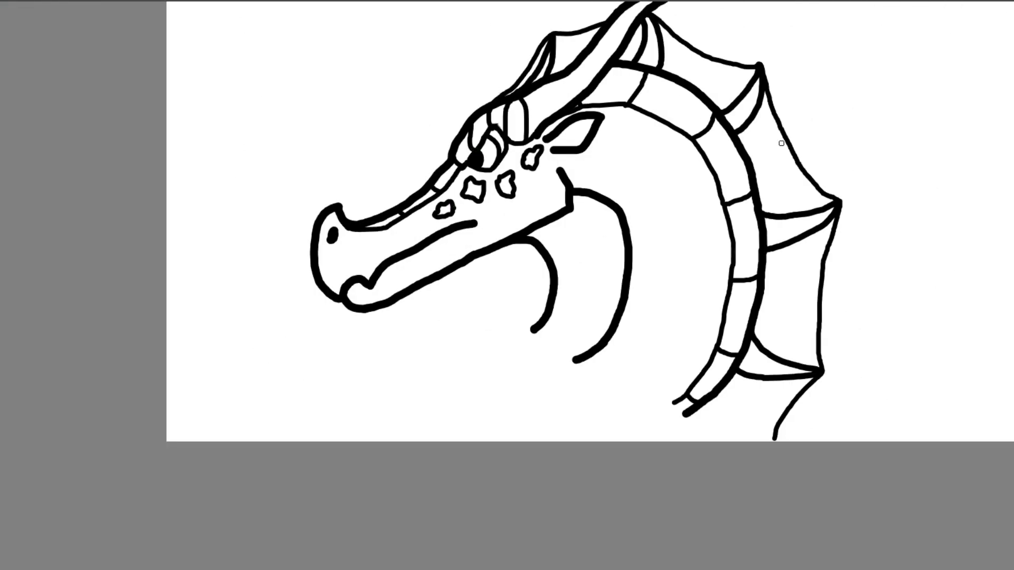
scroll(617, 141, down, 3)
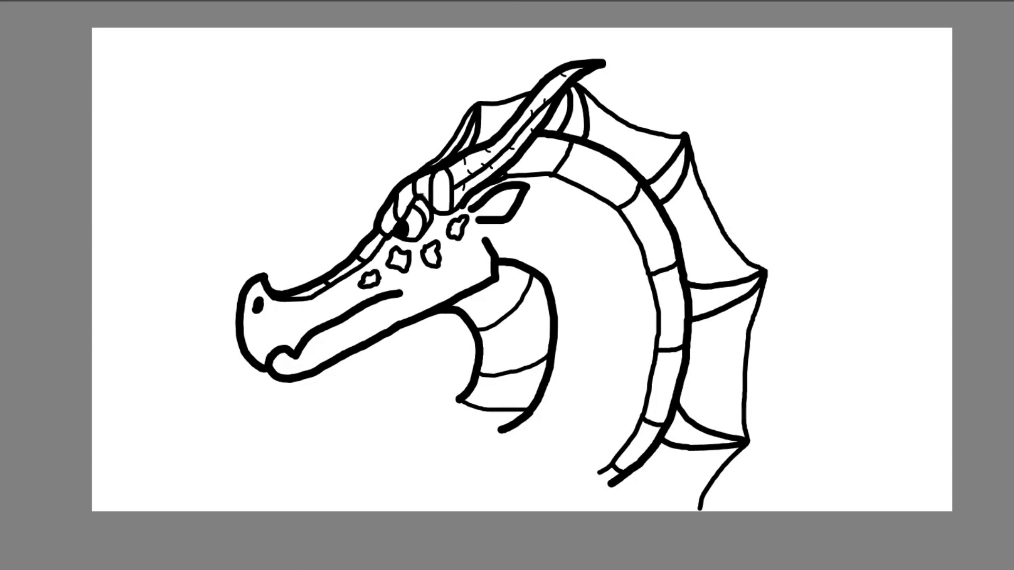
Lay flat colours under the line art: dark green body, brown horn, plates and spikes, and bright green throat
scroll(586, 262, up, 2)
scroll(735, 259, down, 2)
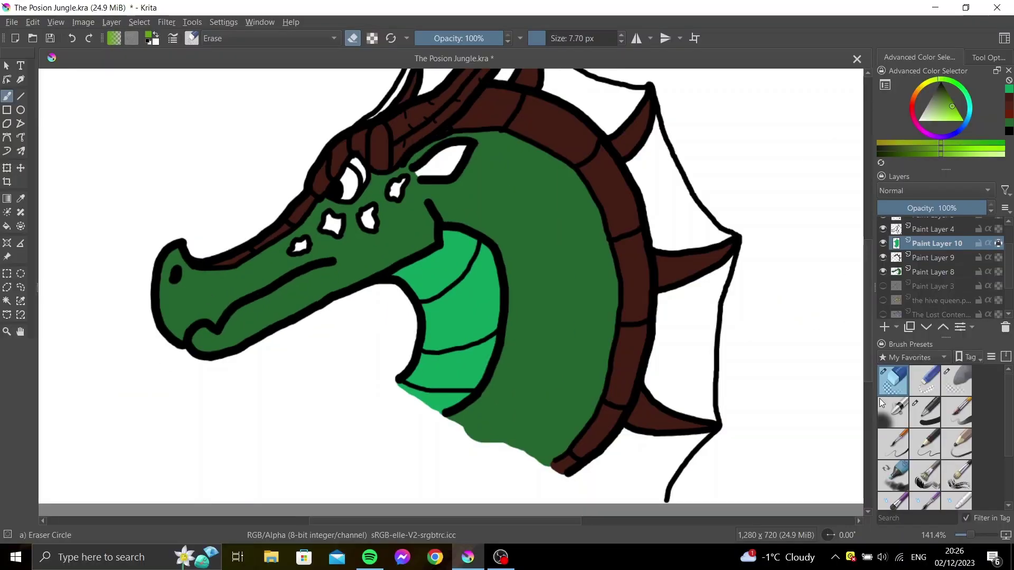
Recolour the throat lime green with the Basic-1 brush at 103.99 px and paint the frill membrane bright green
click(921, 414)
click(569, 37)
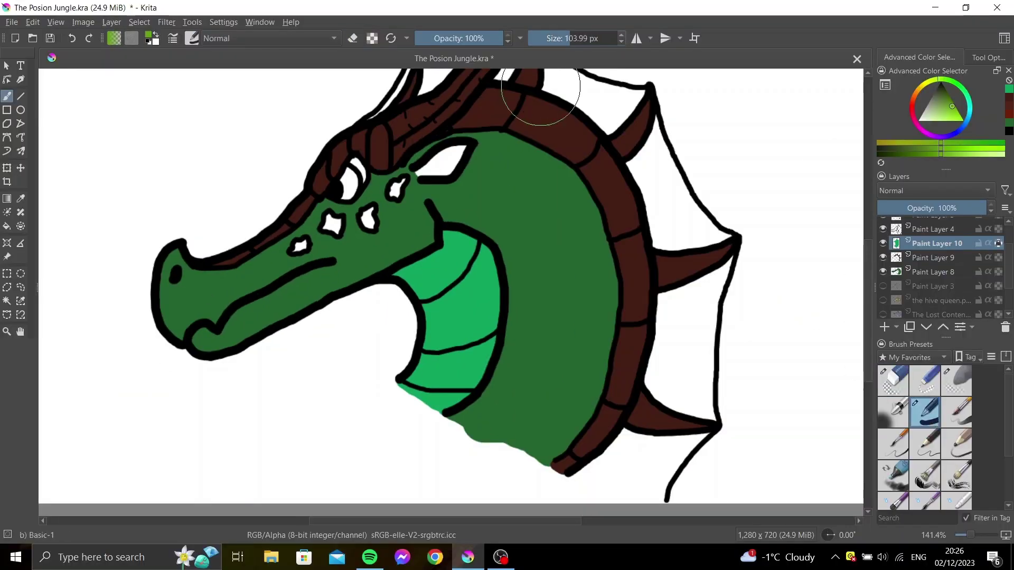
drag(514, 227, 486, 346)
scroll(487, 346, down, 1)
scroll(483, 272, up, 1)
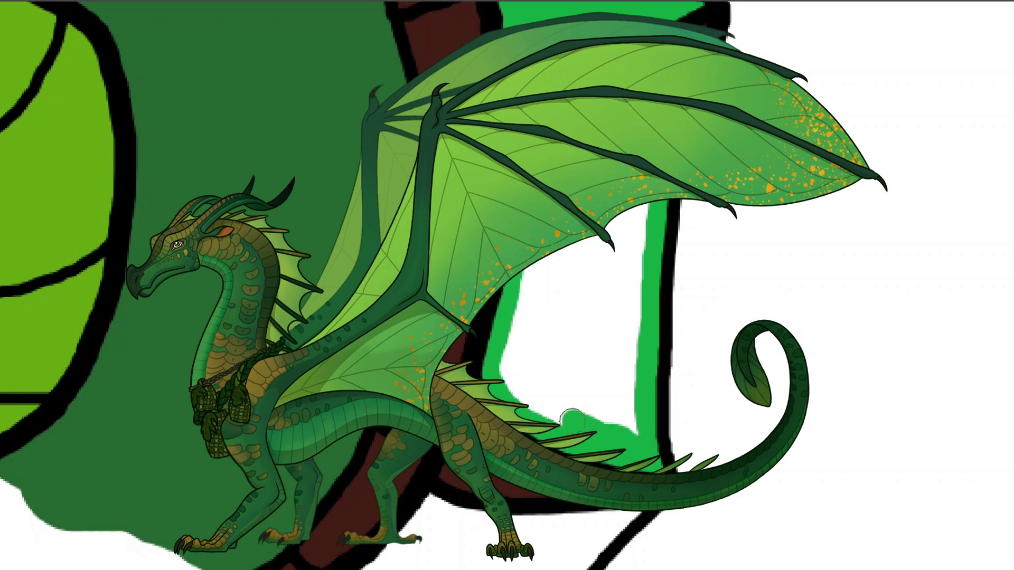
drag(570, 417, 515, 347)
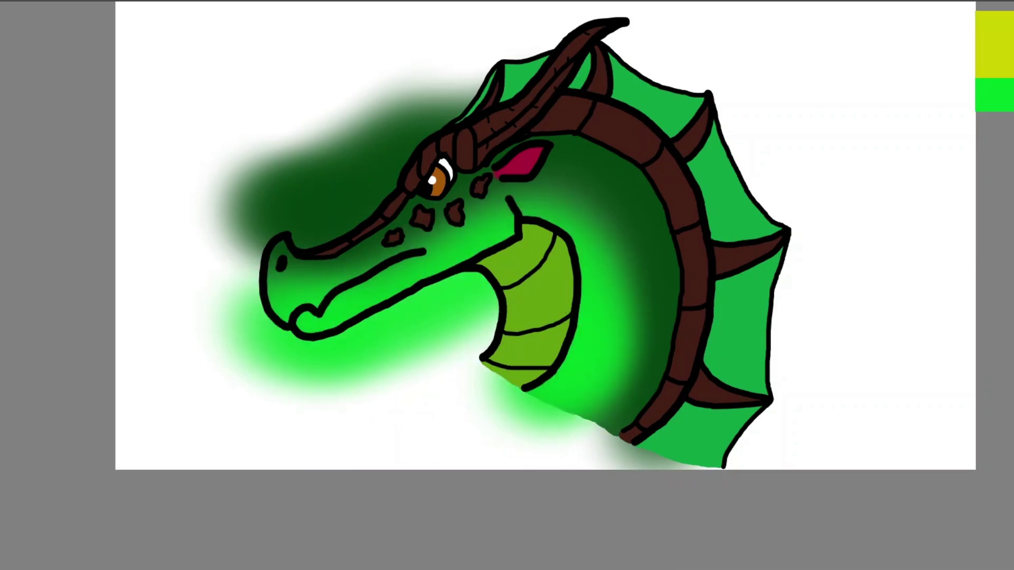
Shade the head and neck with soft green gradients, lighter along the jaw and throat side
mouse_move(306, 283)
mouse_down()
mouse_move(496, 198)
mouse_move(574, 410)
mouse_up()
scroll(290, 296, up, 3)
drag(267, 324, 248, 222)
scroll(270, 245, down, 3)
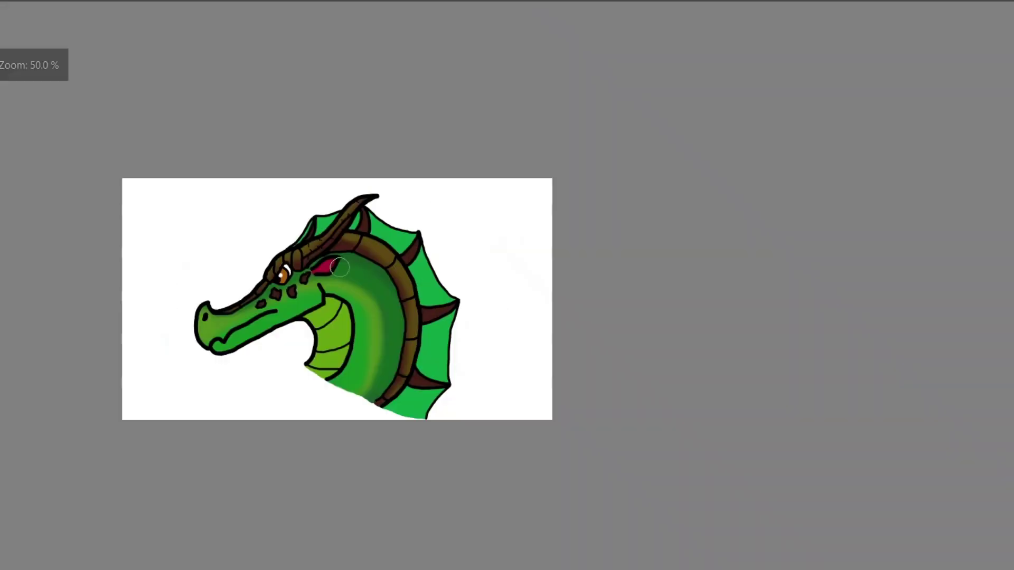
Shade the frill's outer edge with soft yellow-green and erase the colour that spills outside the line art
scroll(233, 330, up, 2)
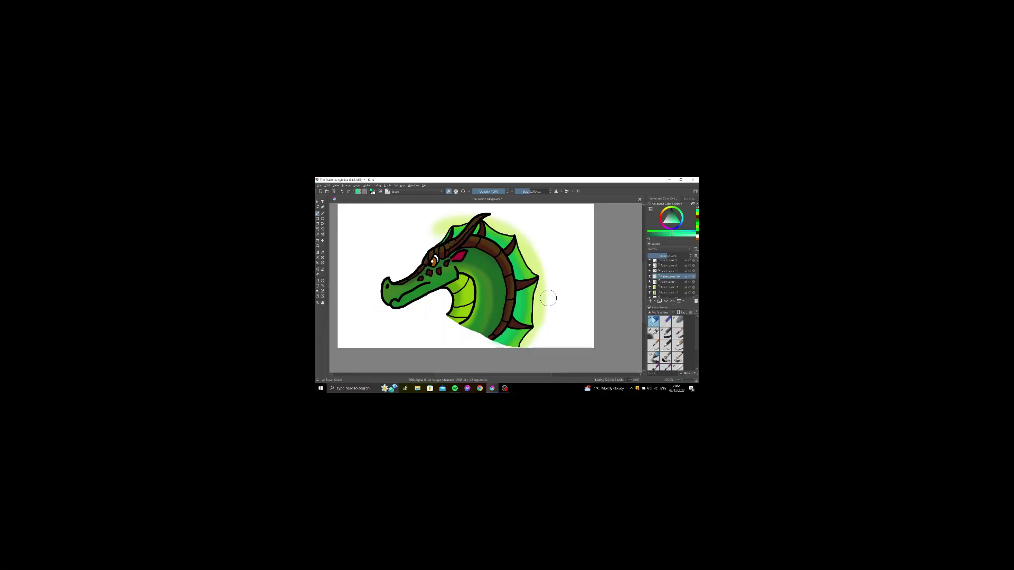
scroll(548, 298, down, 1)
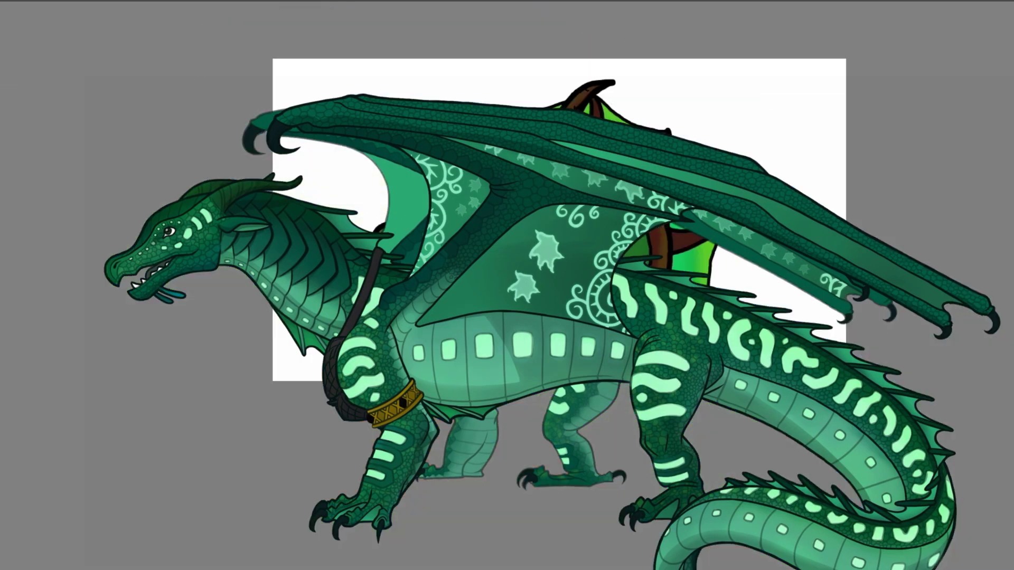
Paint translucent dark blue shadows over the eye, around the ear, along the mouth and under the jaw
scroll(653, 136, up, 2)
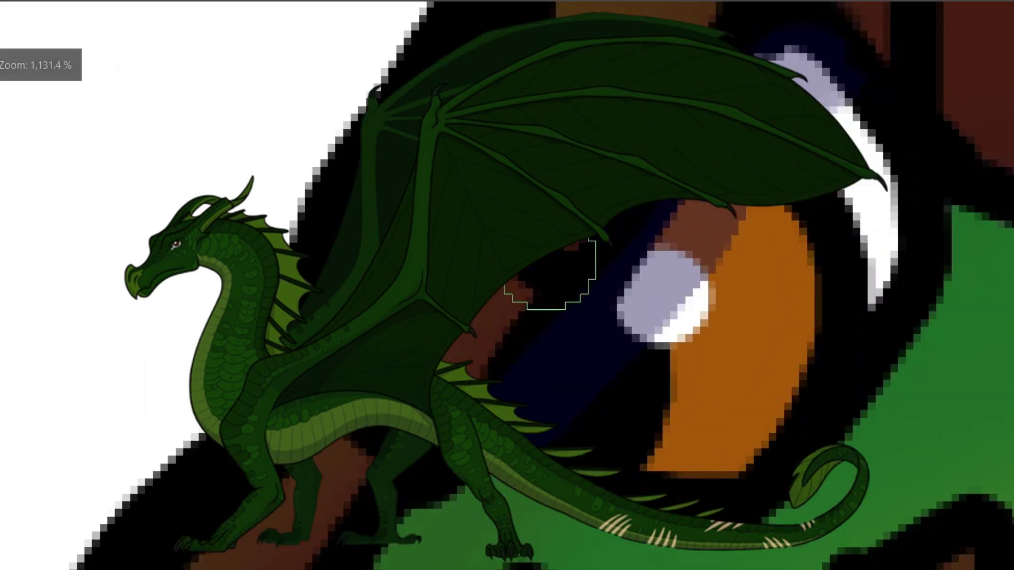
scroll(549, 275, down, 5)
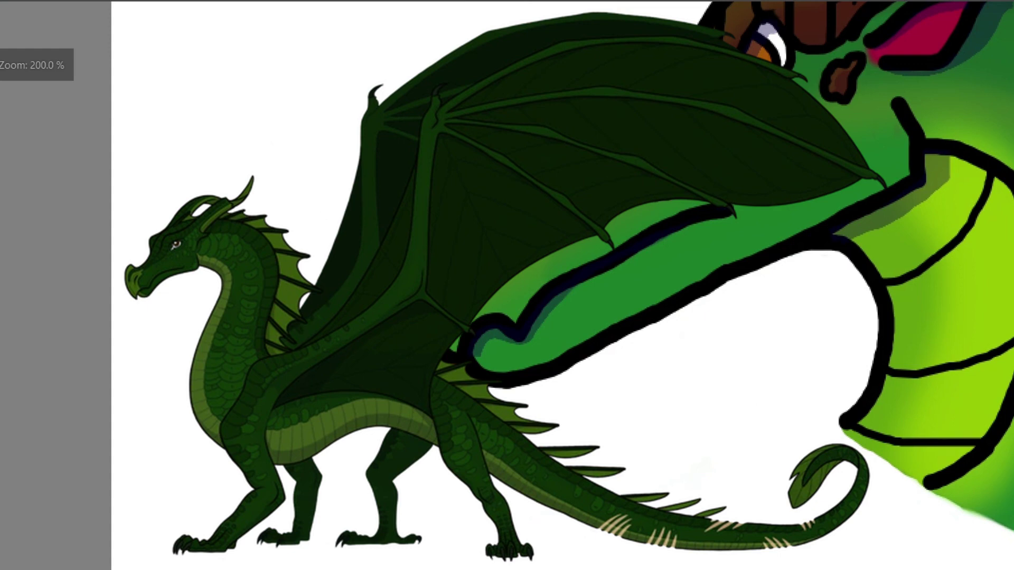
scroll(538, 45, down, 4)
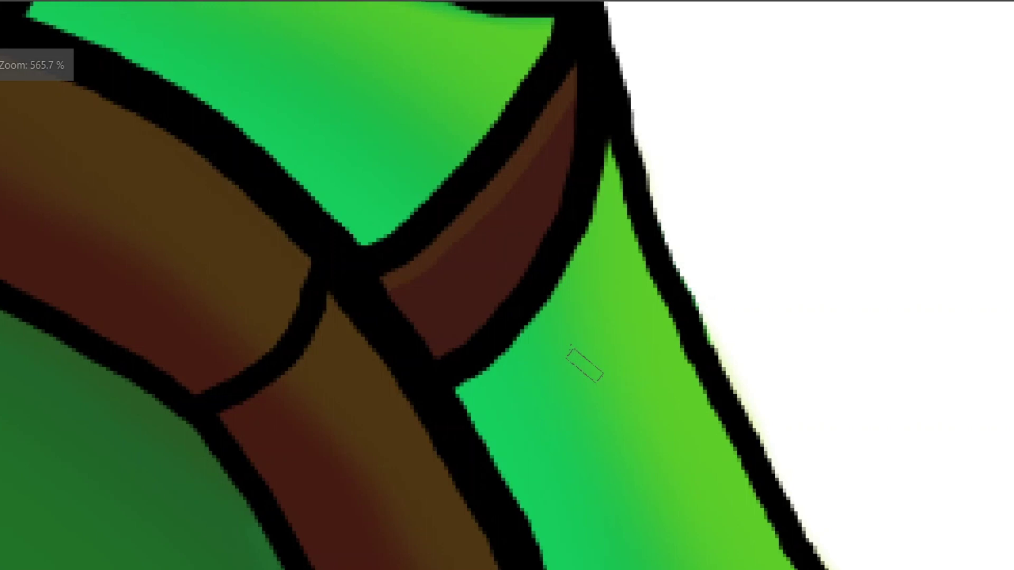
Paint translucent dark shadows behind the horn and beside the neck spikes on the frill membrane
scroll(584, 364, down, 2)
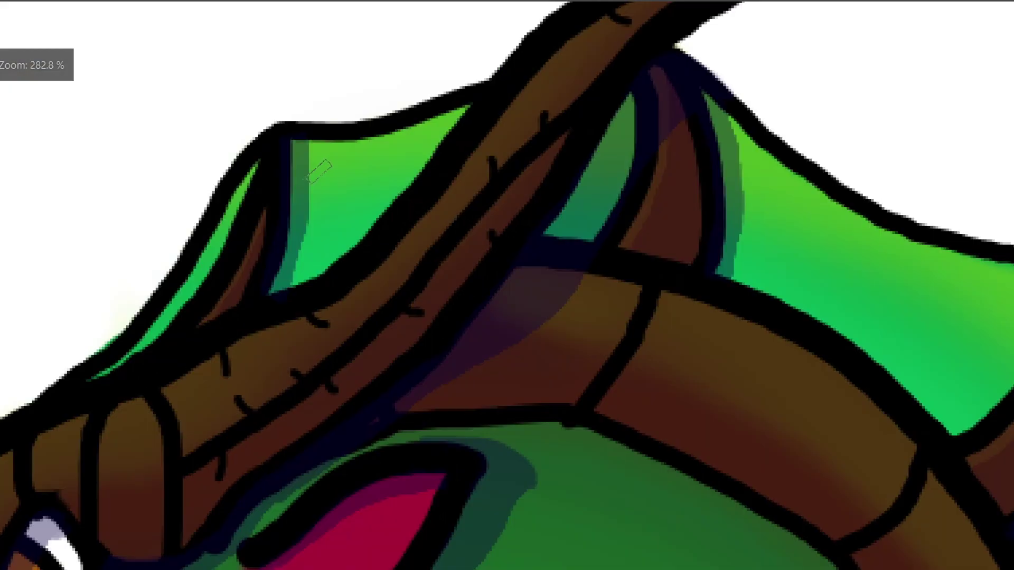
scroll(318, 170, down, 4)
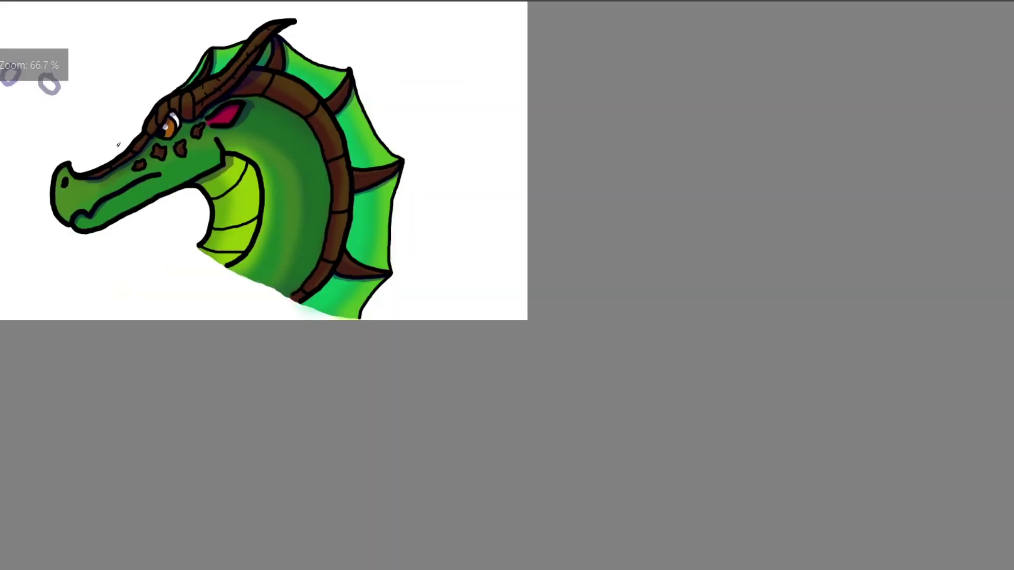
scroll(118, 145, up, 1)
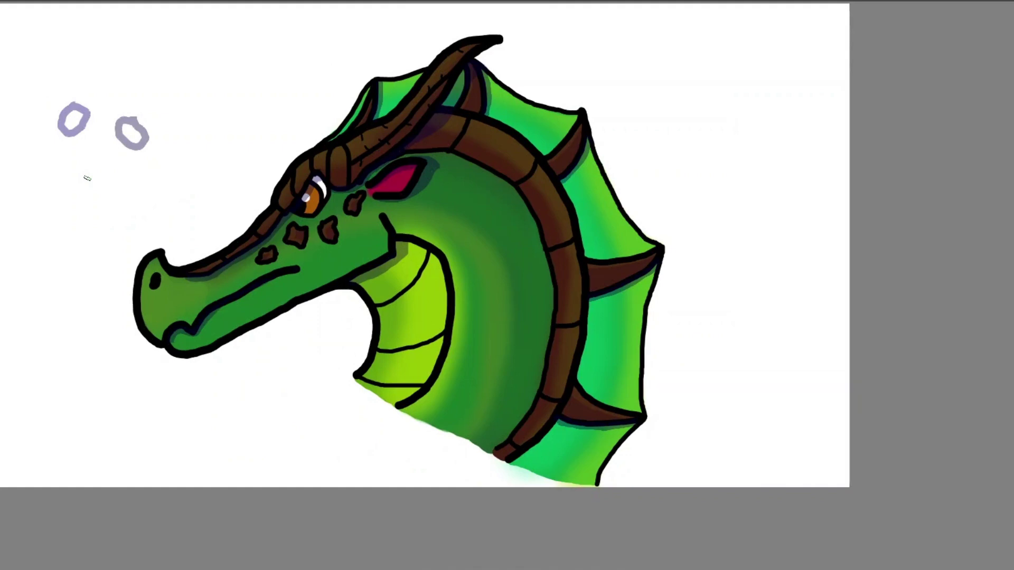